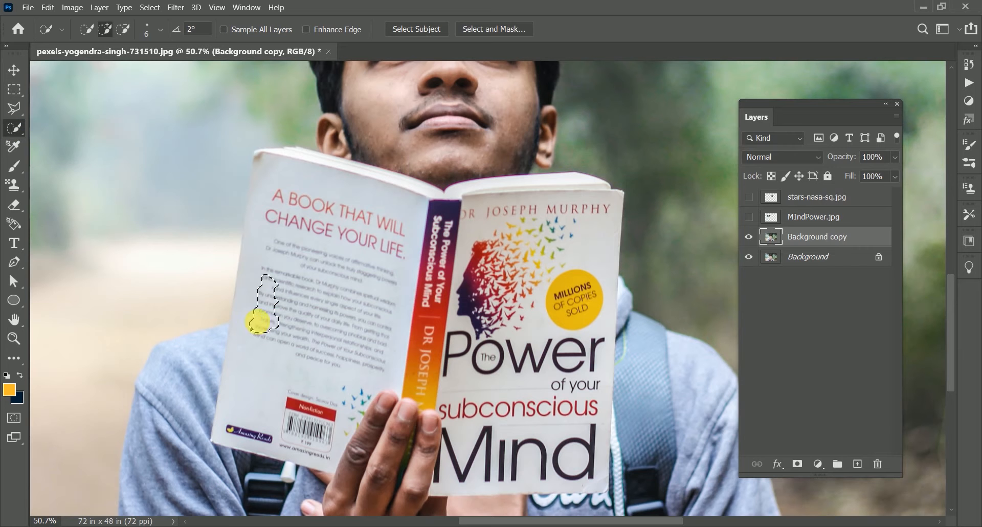
- Select both covers of the open book with the Quick Selection tool, leaving out the hand and the clothing
left_click_drag(300, 203, 345, 181)
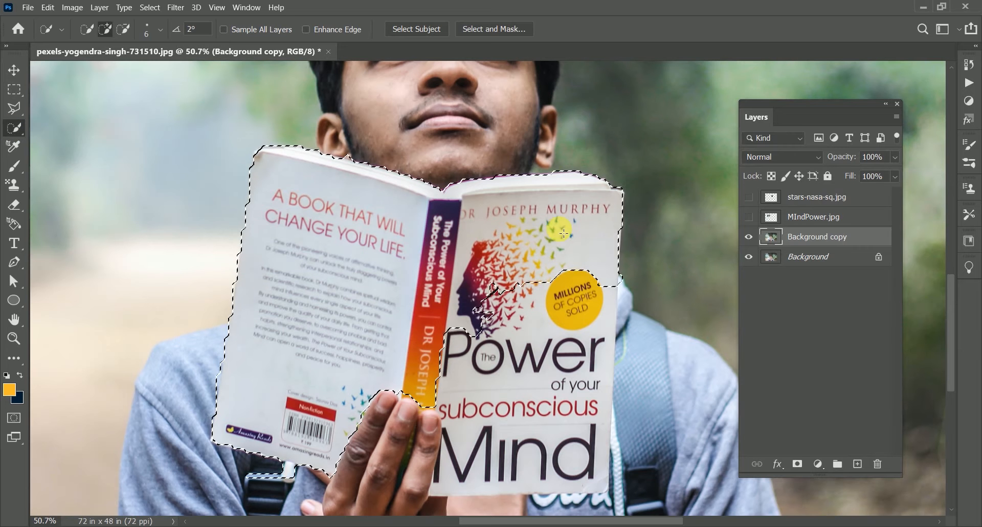
mouse_move(565, 233)
left_mouse_down()
mouse_move(573, 355)
mouse_move(559, 423)
mouse_move(537, 442)
mouse_move(448, 445)
mouse_move(438, 474)
mouse_move(434, 407)
mouse_move(397, 391)
mouse_move(426, 401)
mouse_move(440, 419)
left_mouse_up()
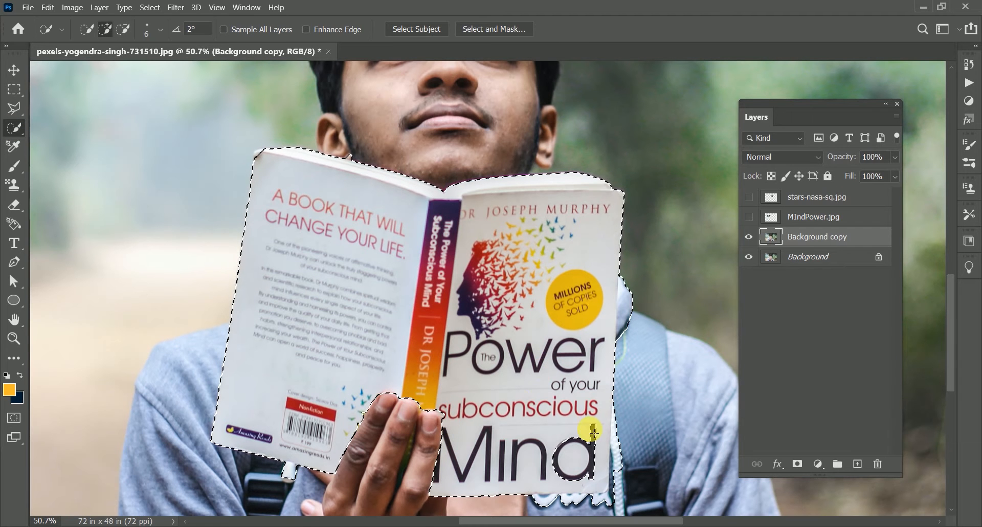
left_click_drag(593, 433, 590, 460)
key("ctrl+minus")
key("ctrl+minus")
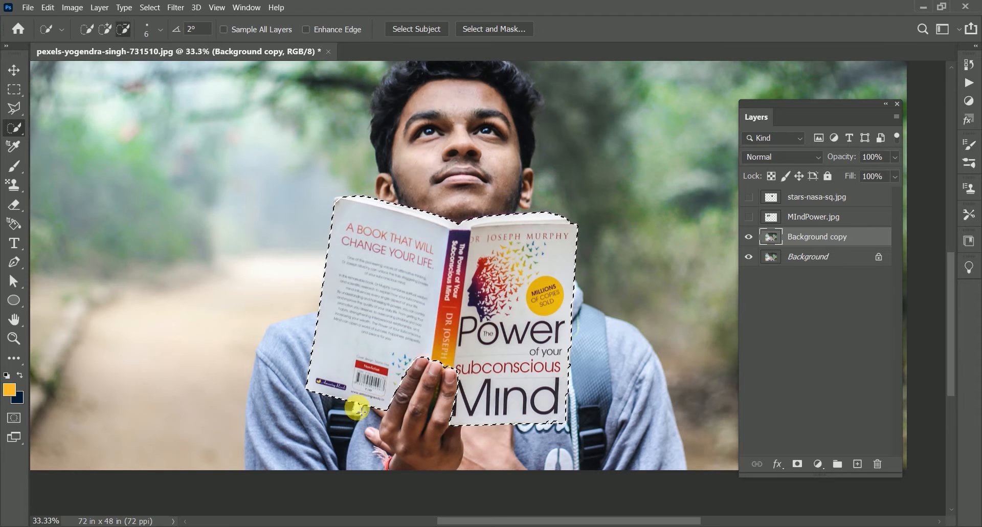
- Mask the Background copy layer to the book selection and toggle the Background layer's visibility off and on
left_click(806, 465)
left_click(748, 257)
left_click(748, 258)
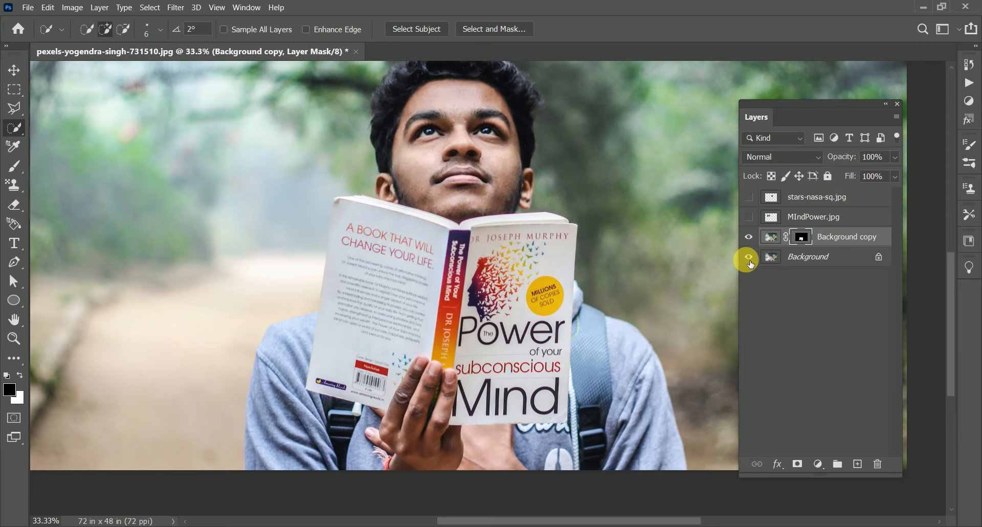
- Add a black (000000) Solid Color fill layer above the Background copy layer
key("ctrl+minus")
key("space")
left_click_drag(594, 313, 485, 398)
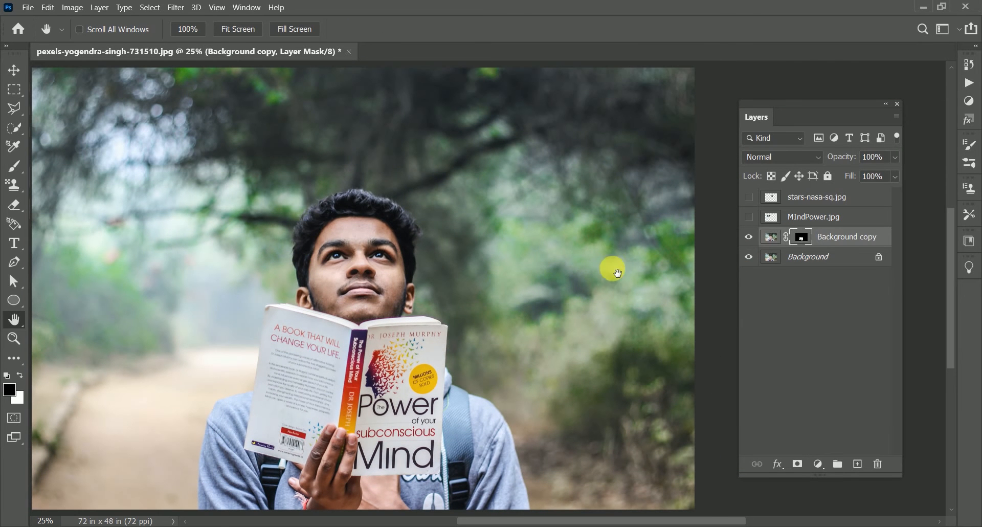
left_click(822, 465)
left_click(832, 243)
left_click_drag(486, 442, 487, 457)
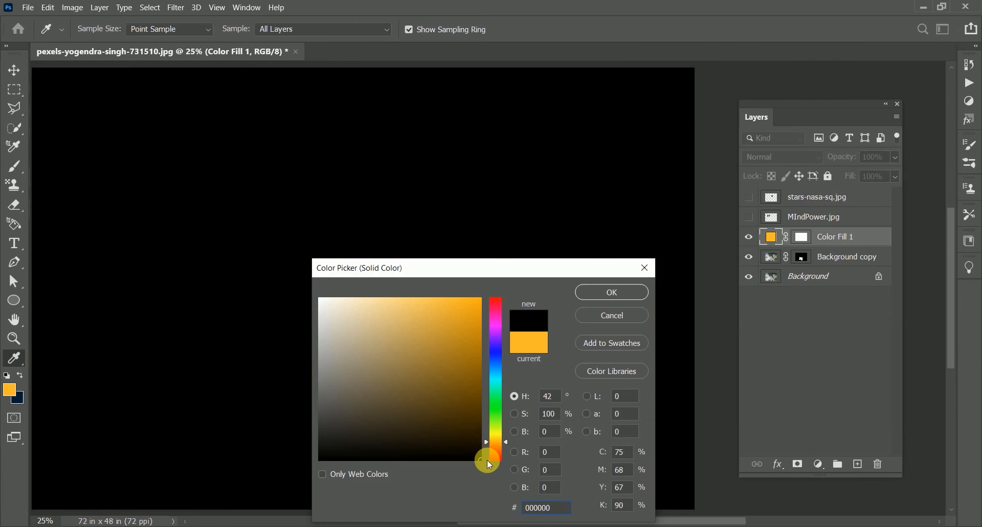
left_click(609, 288)
- Keep the black fill layer in Normal mode and lower its opacity to 91% and its fill to 95%
left_click(760, 163)
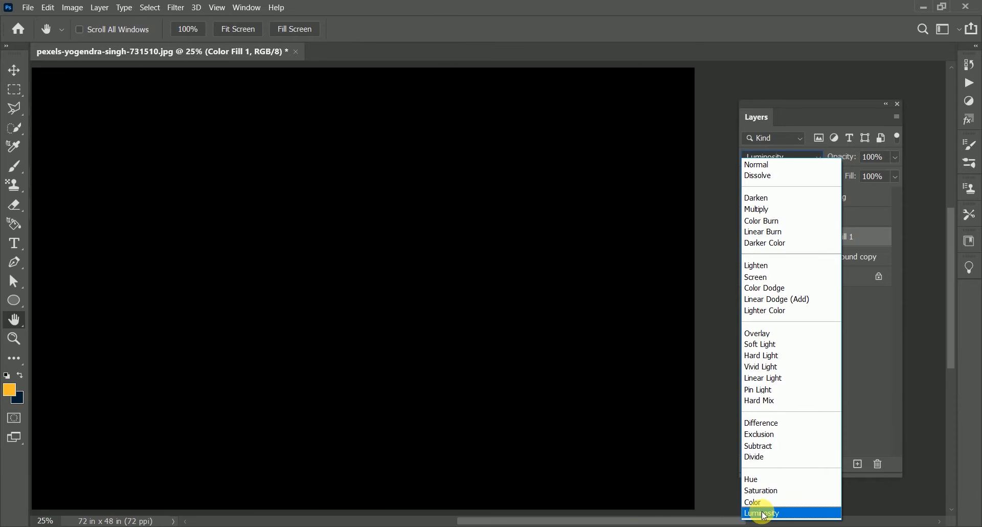
key("Escape")
left_click_drag(843, 157, 847, 177)
left_click_drag(832, 243, 832, 267)
key("ctrl+z")
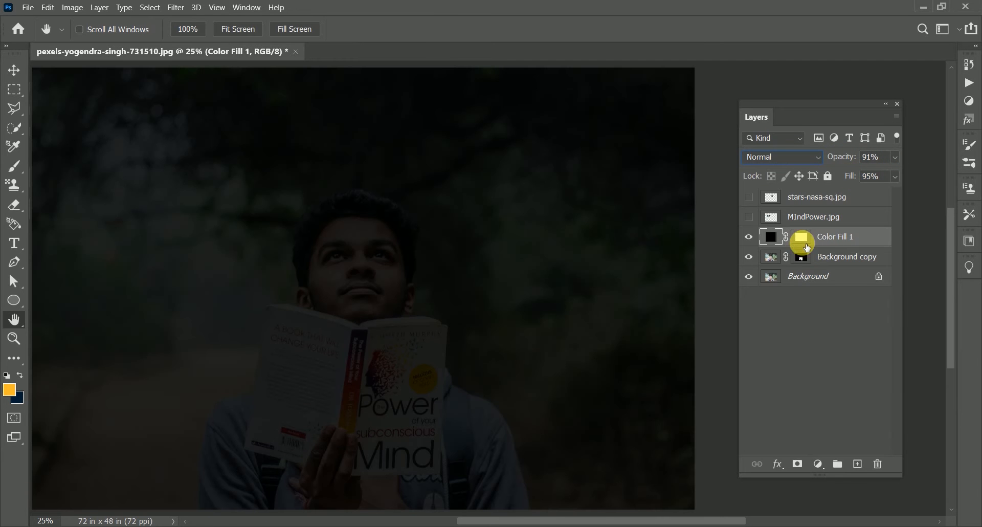
- Target the black fill layer's mask and set up a soft round brush of 845 px
left_click(803, 241)
key("b")
key("[")
left_click(262, 211)
key("ctrl+z")
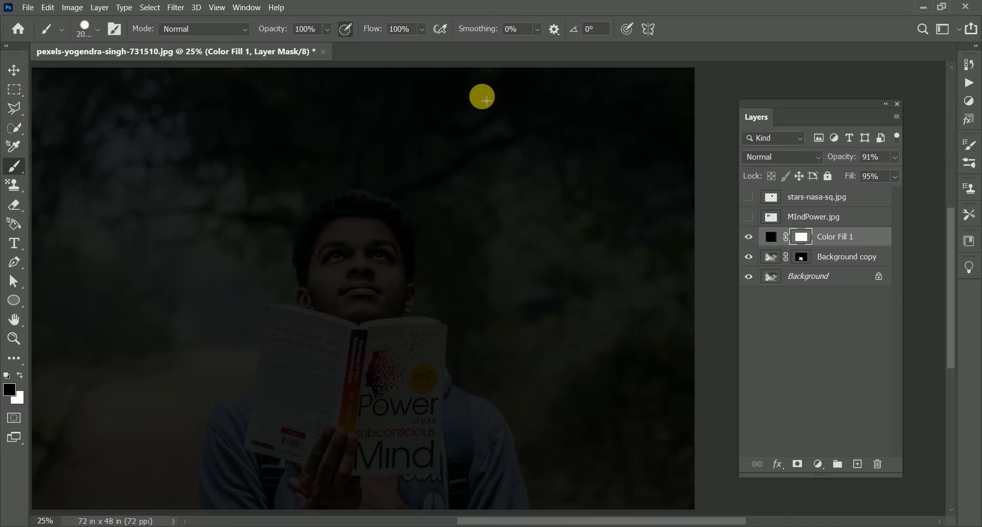
right_click(400, 228)
left_click_drag(352, 225, 276, 283)
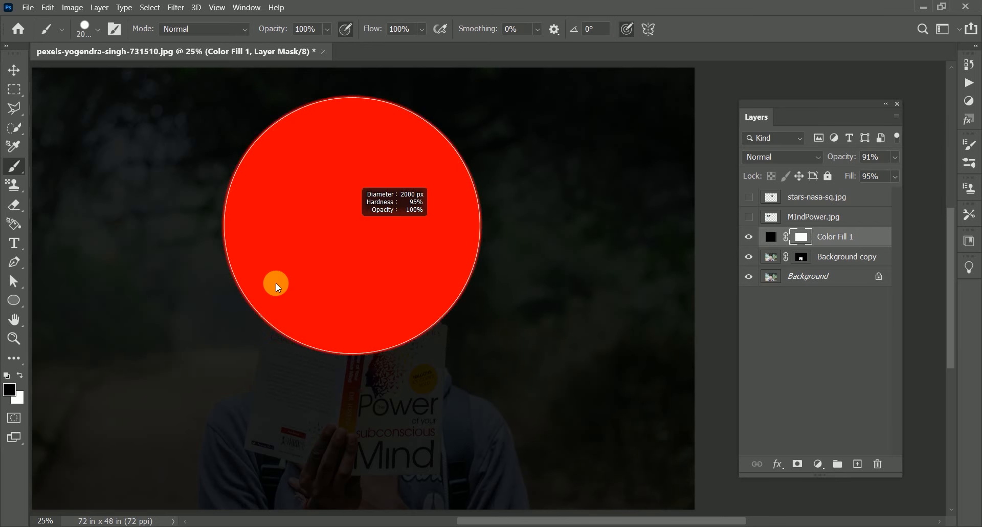
mouse_move(293, 239)
left_mouse_down()
mouse_move(305, 148)
mouse_move(471, 2)
mouse_move(206, 399)
mouse_move(212, 56)
left_mouse_up()
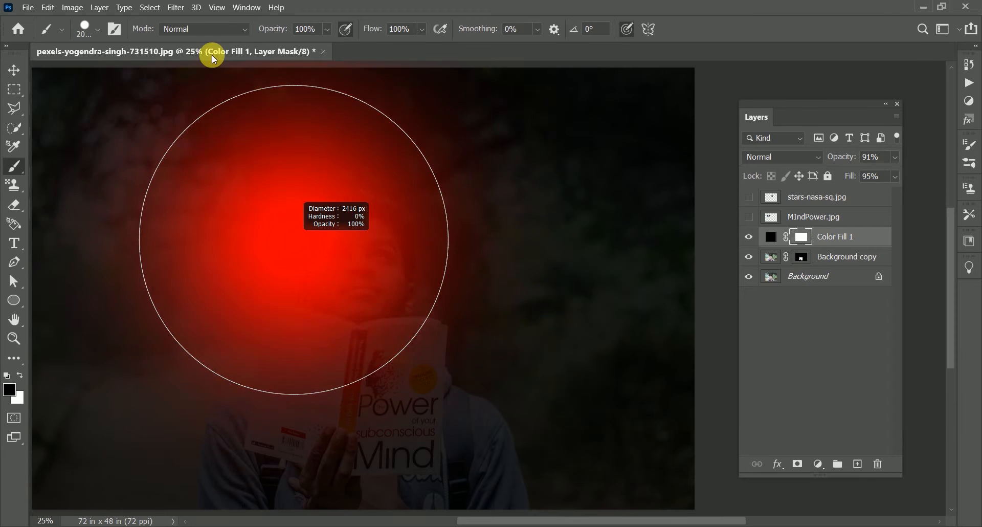
left_click_drag(356, 367, 386, 282)
mouse_move(393, 271)
left_mouse_down()
mouse_move(448, 356)
mouse_move(342, 204)
mouse_move(490, 48)
mouse_move(423, 184)
mouse_move(240, 154)
mouse_move(322, 100)
left_mouse_up()
- Try revealing the face on the mask with dabs at full strength and at 55% opacity and 47% flow
left_click(355, 269)
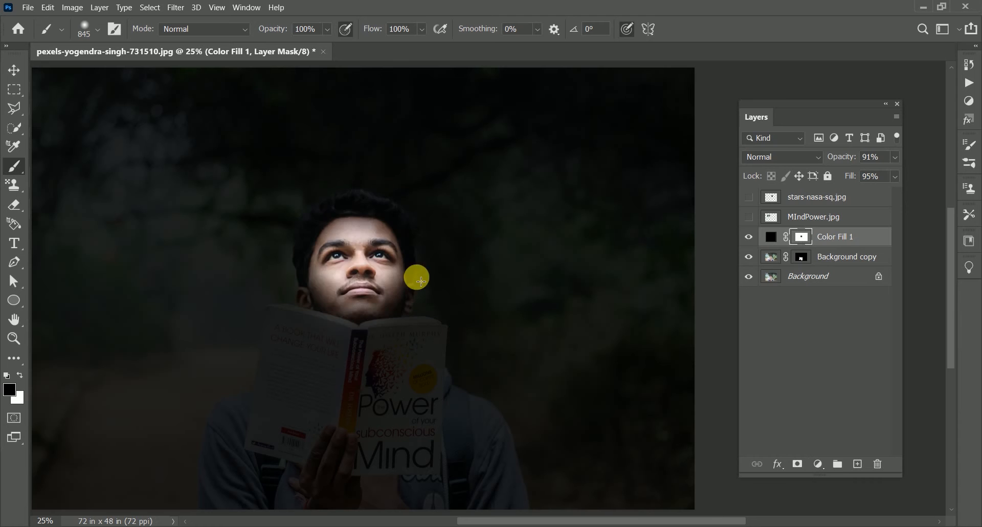
key("ctrl+z")
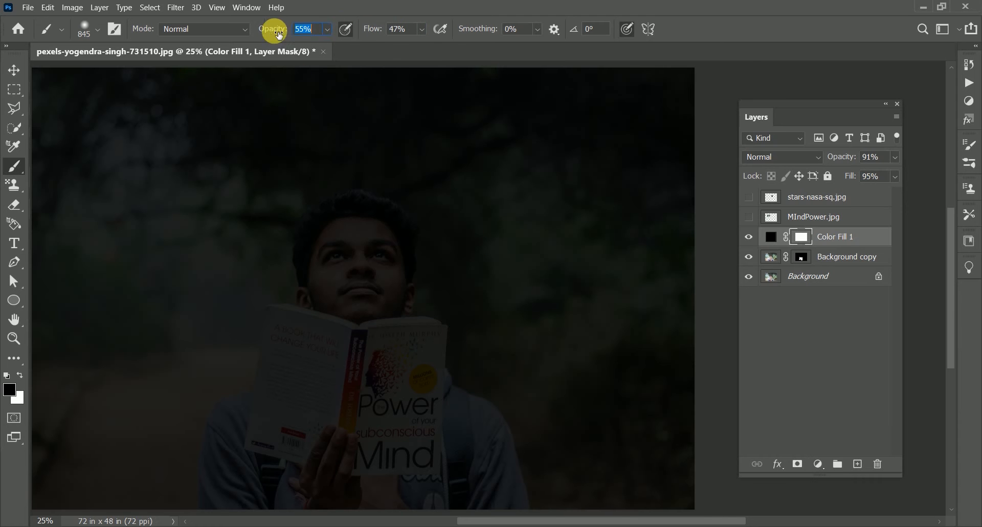
left_click(296, 196)
left_click(351, 212)
left_click(310, 257)
left_click(386, 257)
left_click(376, 297)
key("ctrl+z")
key("ctrl+z")
key("ctrl+z")
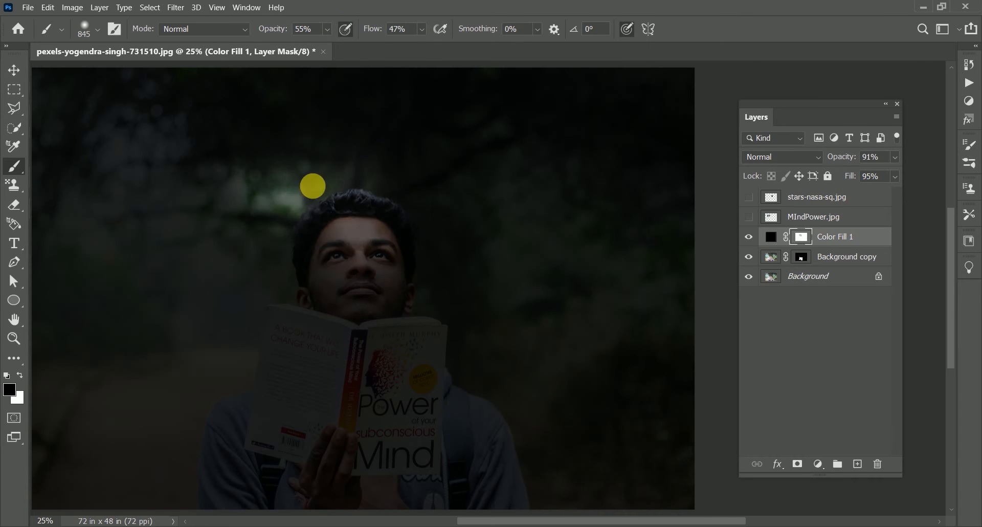
key("ctrl+z")
key("ctrl+z")
- Softly reveal the face, book and surroundings on the fill layer's mask, using a brush at 11% opacity and 19% flow
left_click(318, 213)
left_click(388, 254)
mouse_move(368, 31)
left_mouse_down()
mouse_move(278, 34)
mouse_move(373, 29)
left_mouse_up()
left_click(313, 271)
left_click(387, 309)
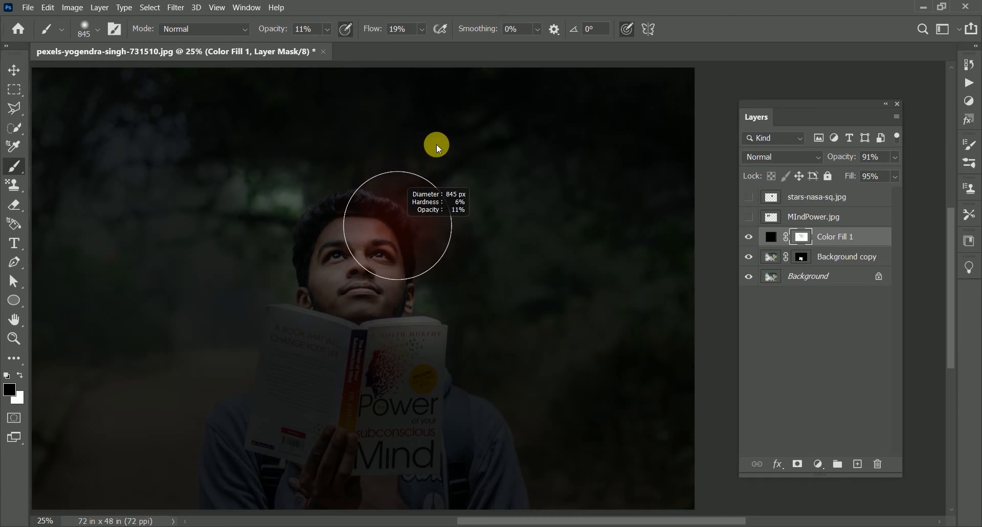
left_click_drag(347, 151, 481, 156)
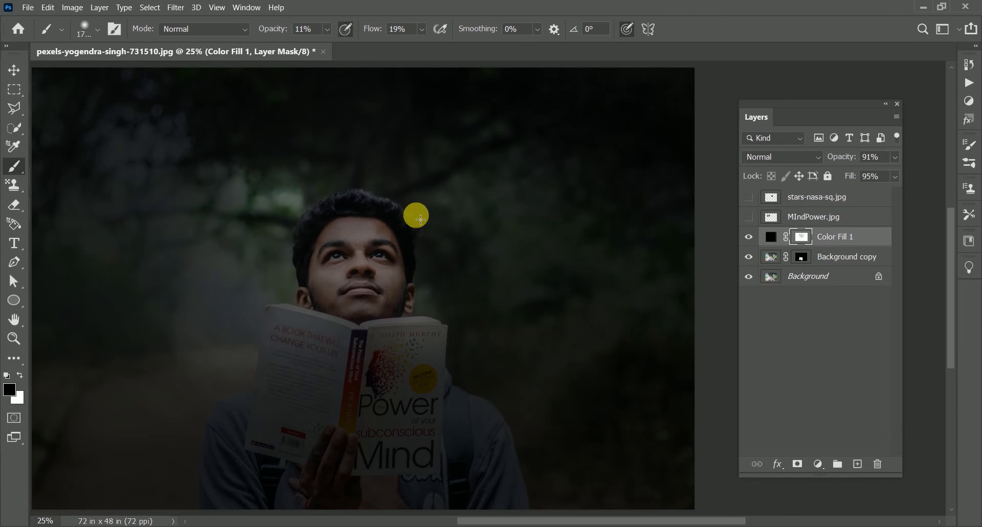
- Duplicate the black fill layer and resize the copy with Free Transform
left_click(19, 74)
key("ctrl+j")
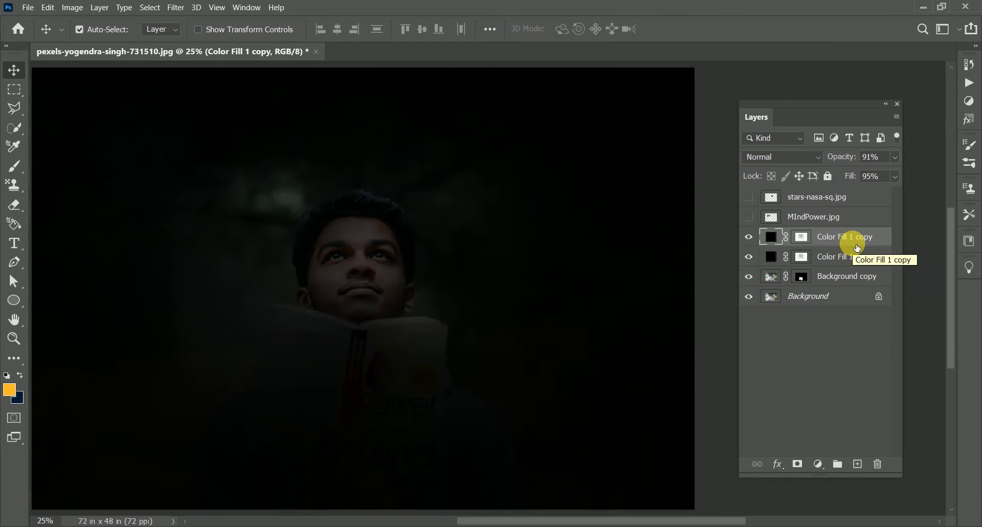
key("ctrl+t")
key("ctrl+minus")
left_click(309, 29)
mouse_move(326, 29)
left_mouse_down()
mouse_move(346, 27)
mouse_move(335, 27)
left_mouse_up()
key("Return")
- Transform the original Color Fill 1 layer and shift it slightly downward
left_click(771, 256)
key("ctrl+t")
left_click(309, 29)
left_click_drag(405, 186, 409, 201)
key("Return")
- Set the Color Fill 1 copy layer's fill to 94% and move the layer down slightly with Free Transform
mouse_move(847, 159)
left_mouse_down()
mouse_move(822, 158)
mouse_move(855, 158)
left_mouse_up()
key("alt+bracketright")
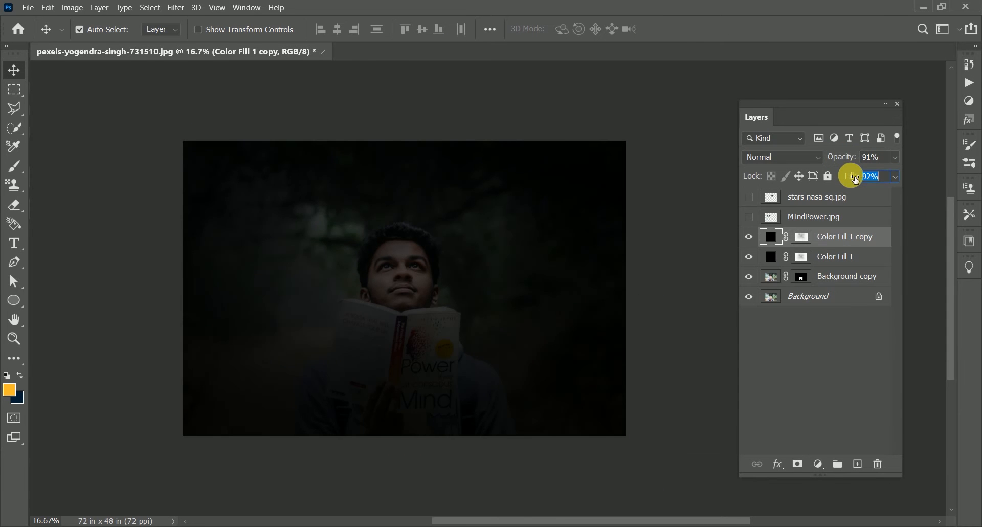
key("ctrl+t")
left_click_drag(417, 296, 417, 322)
key("Return")
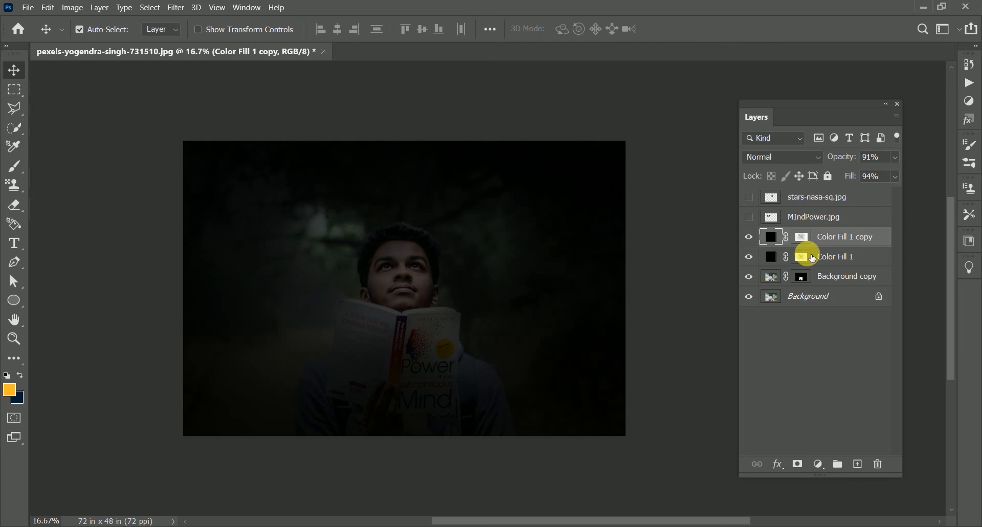
- Add an empty layer above the Background copy layer and change the brush to a hard round tip
left_click(822, 277)
left_click(857, 465)
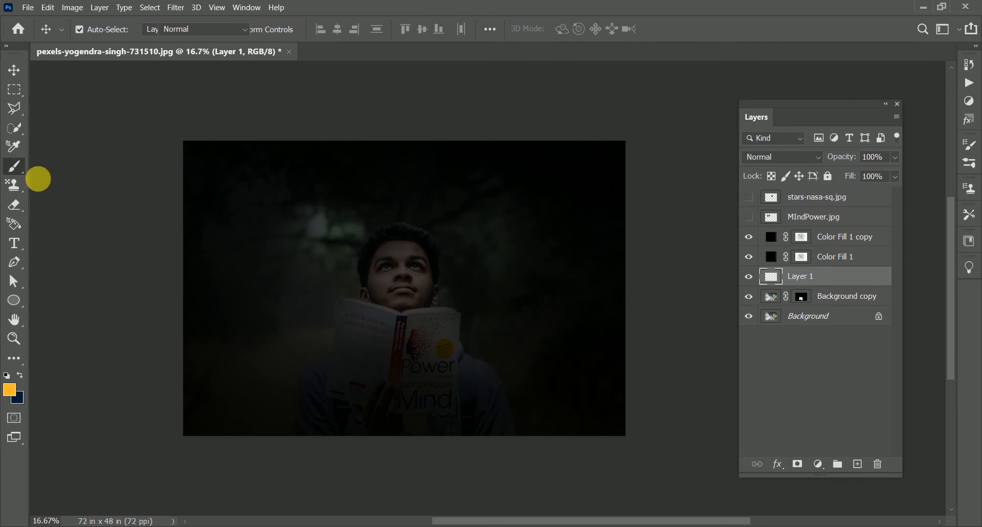
left_click_drag(392, 274, 400, 252)
mouse_move(330, 413)
left_mouse_down()
mouse_move(362, 268)
mouse_move(339, 273)
left_mouse_up()
left_click_drag(404, 231, 443, 174)
right_click(352, 293)
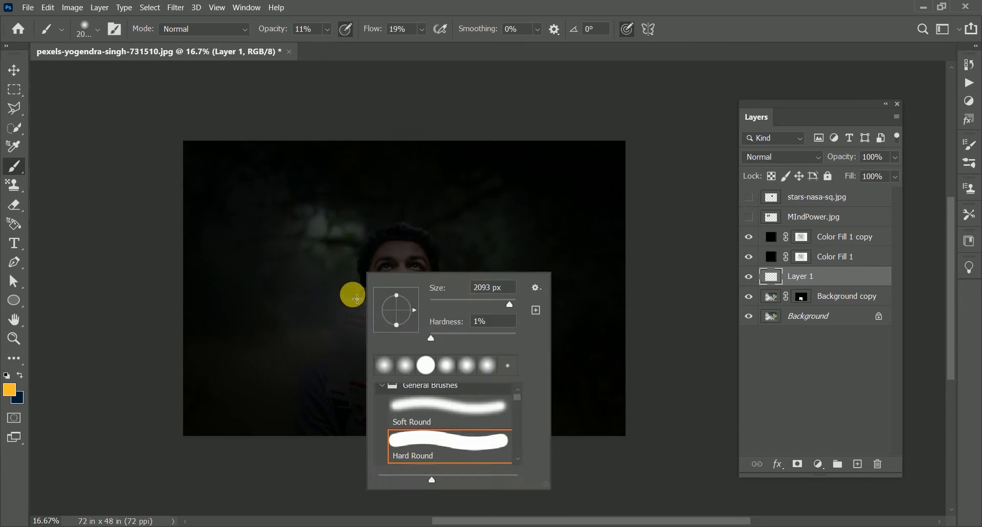
left_click_drag(345, 240, 304, 210)
right_click(427, 270)
mouse_move(386, 256)
left_mouse_down()
mouse_move(286, 213)
mouse_move(421, 327)
mouse_move(440, 358)
mouse_move(177, 199)
mouse_move(179, 257)
left_mouse_up()
right_click(333, 265)
mouse_move(325, 211)
left_mouse_down()
mouse_move(264, 226)
mouse_move(302, 307)
left_mouse_up()
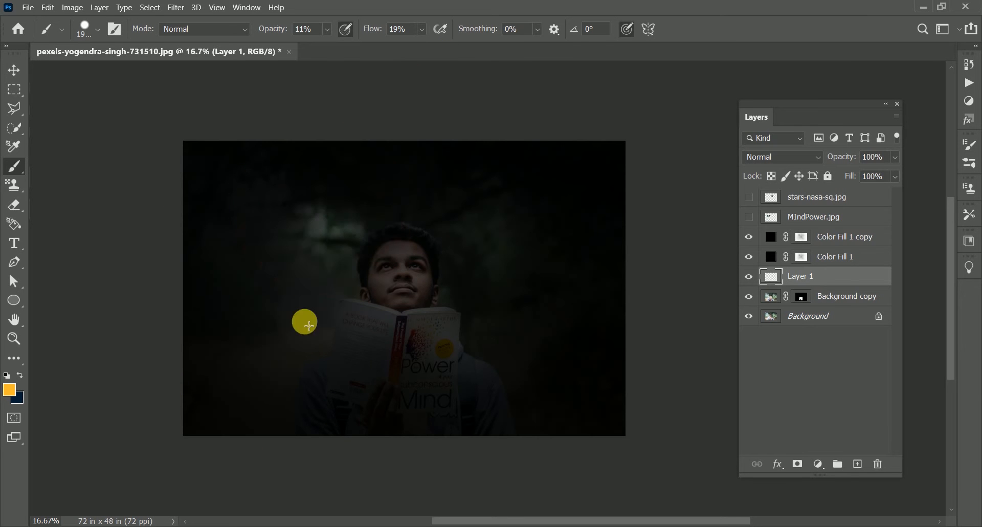
- Set the hard brush to 576 px with 100% opacity and 100% flow
right_click(306, 322)
mouse_move(324, 268)
left_mouse_down()
mouse_move(368, 174)
mouse_move(361, 445)
mouse_move(469, 417)
mouse_move(274, 433)
left_mouse_up()
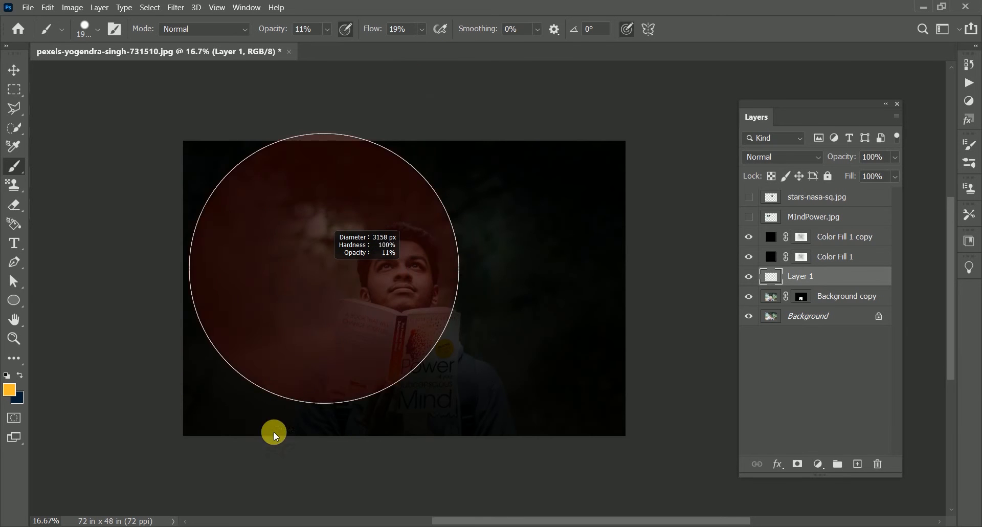
left_click_drag(364, 246, 105, 137)
left_click_drag(273, 29, 322, 29)
left_click_drag(372, 29, 424, 32)
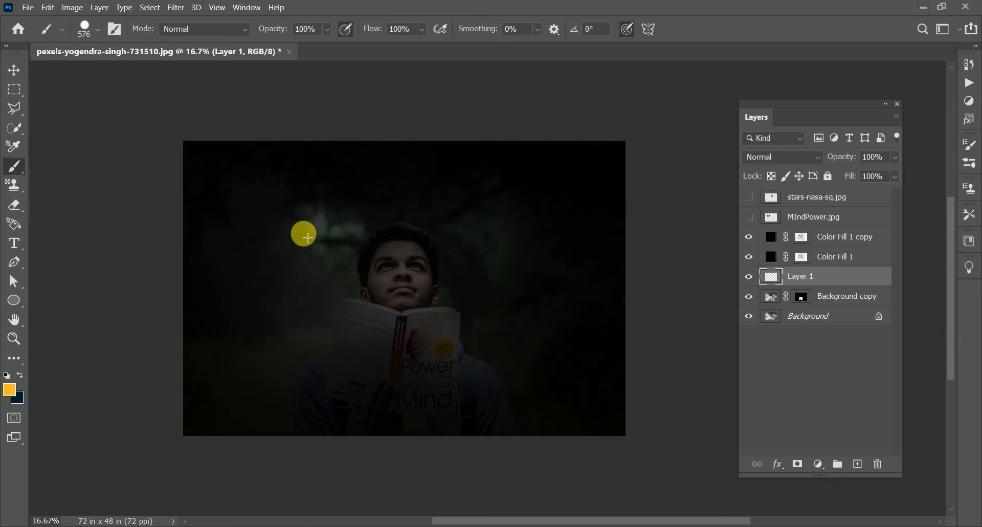
- Change the foreground color to bright yellow
left_click(9, 390)
left_click(524, 248)
left_click(474, 308)
left_click(496, 433)
left_click(610, 293)
- Paint a wide yellow test stroke, move Layer 1 above both black fill layers, and clear the stroke
left_click_drag(347, 310, 306, 255)
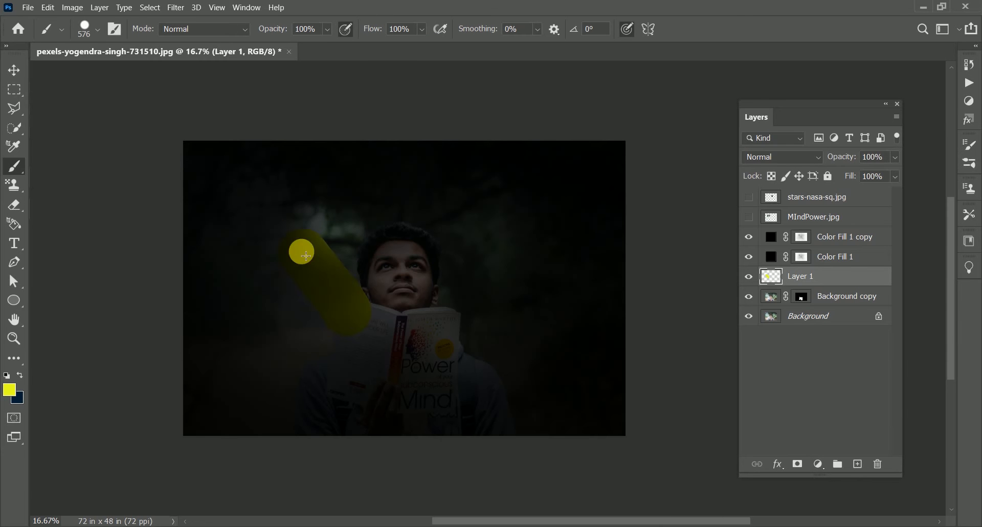
left_click_drag(812, 281, 811, 227)
key("ctrl+z")
key("ctrl+z")
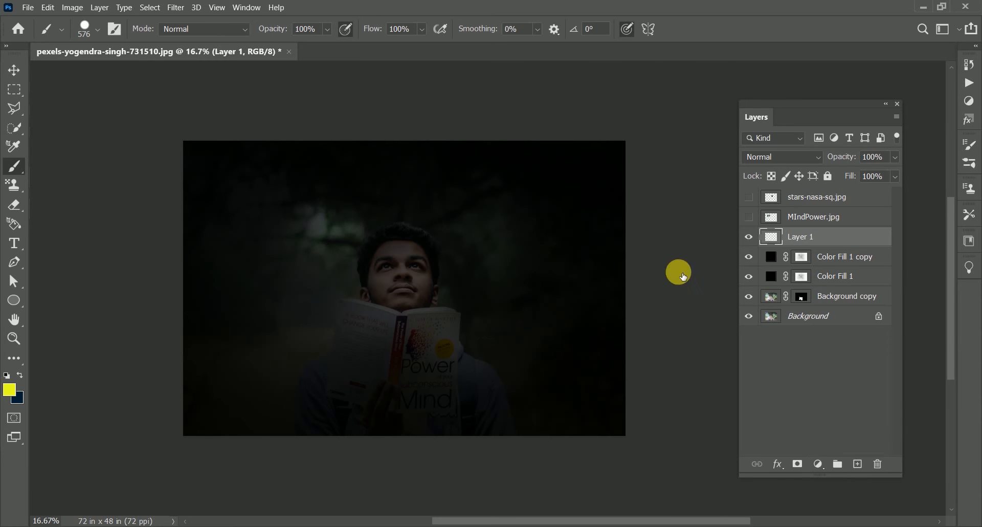
- Shrink the brush and paint yellow light rays of varied thickness on Layer 1, fanning out from the book
left_click_drag(343, 272, 235, 137)
right_click(332, 252)
mouse_move(322, 243)
left_mouse_down()
mouse_move(252, 185)
mouse_move(285, 194)
left_mouse_up()
left_click_drag(238, 204, 385, 313)
left_click_drag(252, 253, 329, 294)
left_click_drag(320, 225, 383, 280)
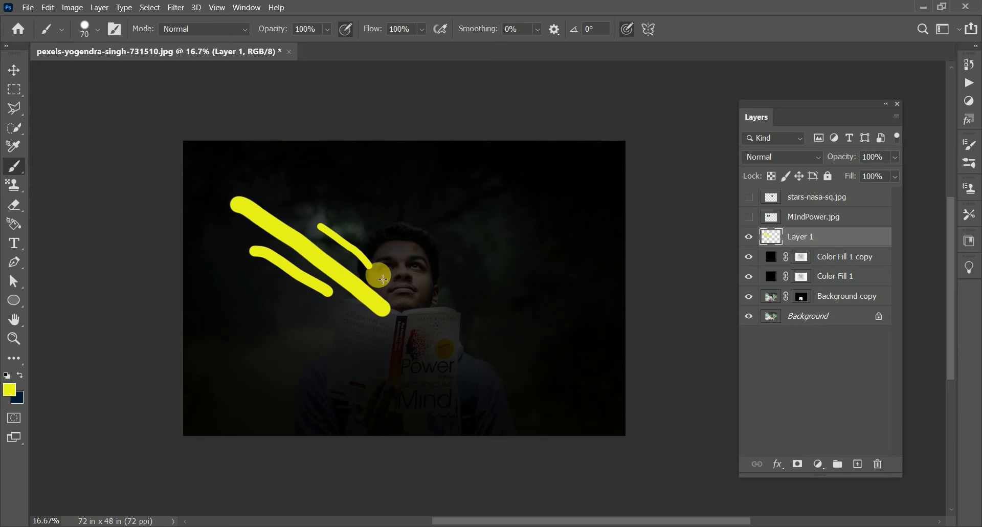
left_click_drag(390, 208, 404, 295)
mouse_move(432, 213)
left_mouse_down()
mouse_move(404, 287)
mouse_move(477, 180)
left_mouse_up()
left_click_drag(423, 306, 478, 233)
mouse_move(436, 311)
left_mouse_down()
mouse_move(506, 260)
mouse_move(500, 284)
left_mouse_up()
key("bracketright")
key("bracketright")
left_click_drag(466, 326, 537, 322)
left_click_drag(276, 296, 364, 331)
left_click_drag(240, 305, 352, 323)
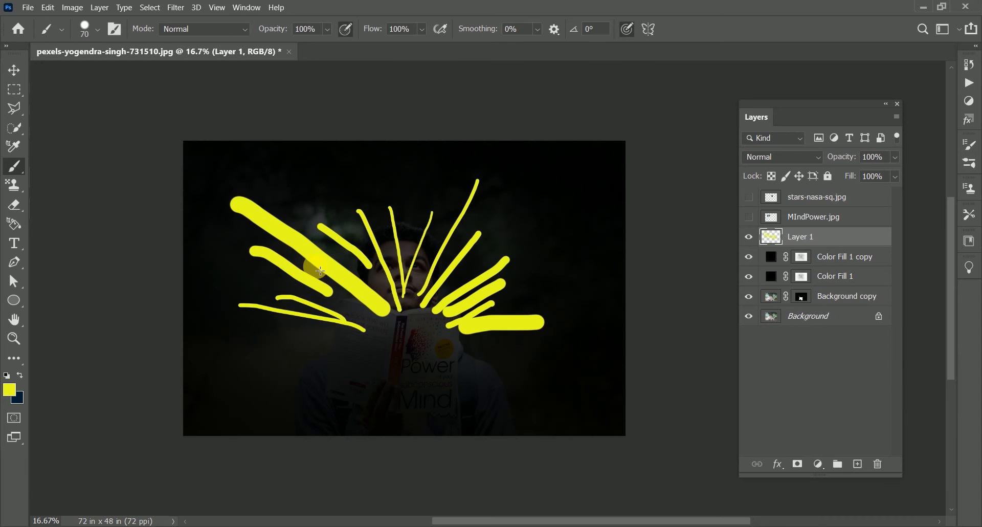
left_click_drag(228, 293, 414, 326)
left_click(357, 351)
left_click_drag(461, 175, 422, 287)
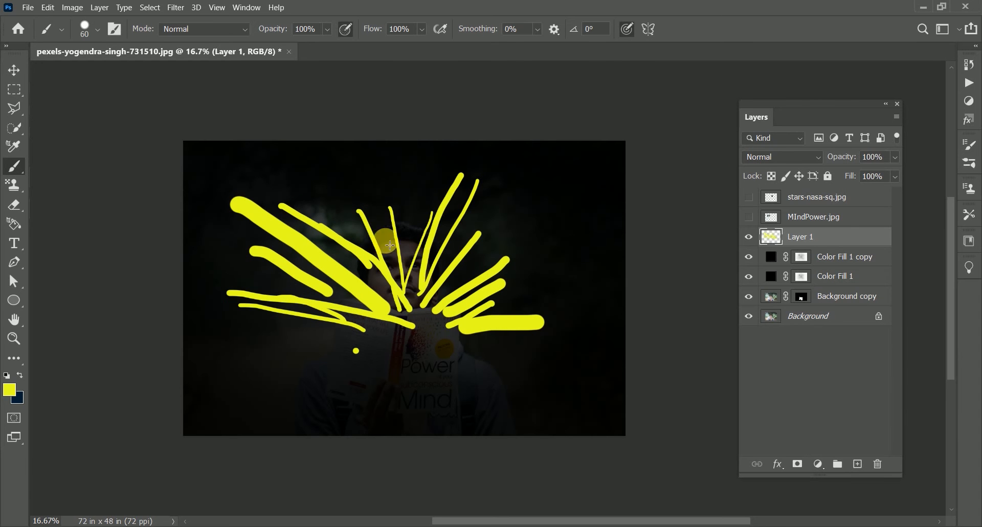
- Add longer, thinner yellow rays between the existing ones with a 45 px brush
key("bracketleft")
key("bracketleft")
key("bracketleft")
left_click_drag(287, 162, 433, 297)
left_click_drag(367, 173, 408, 295)
left_click_drag(449, 158, 411, 308)
left_click_drag(540, 185, 427, 336)
left_click_drag(266, 175, 363, 244)
left_click_drag(222, 239, 419, 310)
left_click_drag(557, 213, 417, 324)
left_click_drag(420, 160, 397, 299)
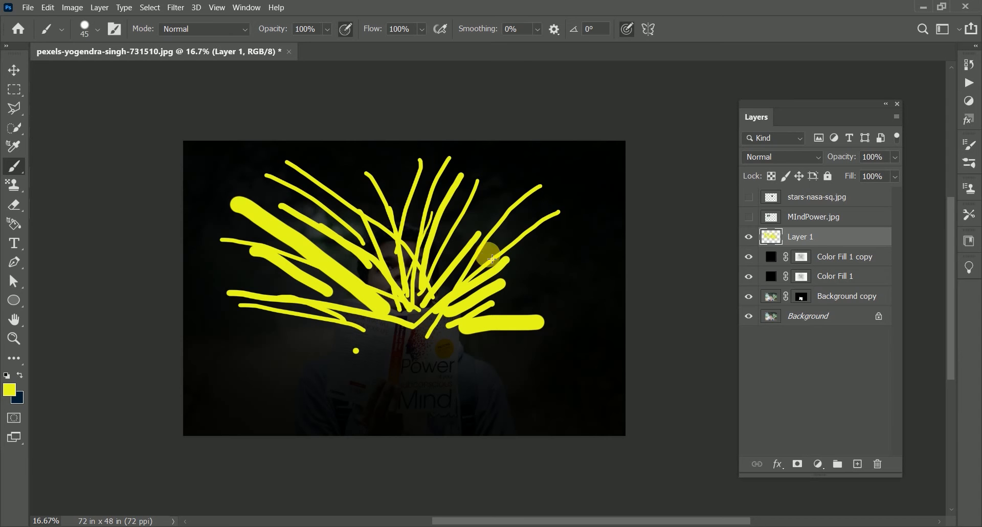
left_click(176, 7)
mouse_move(193, 215)
left_click(423, 221)
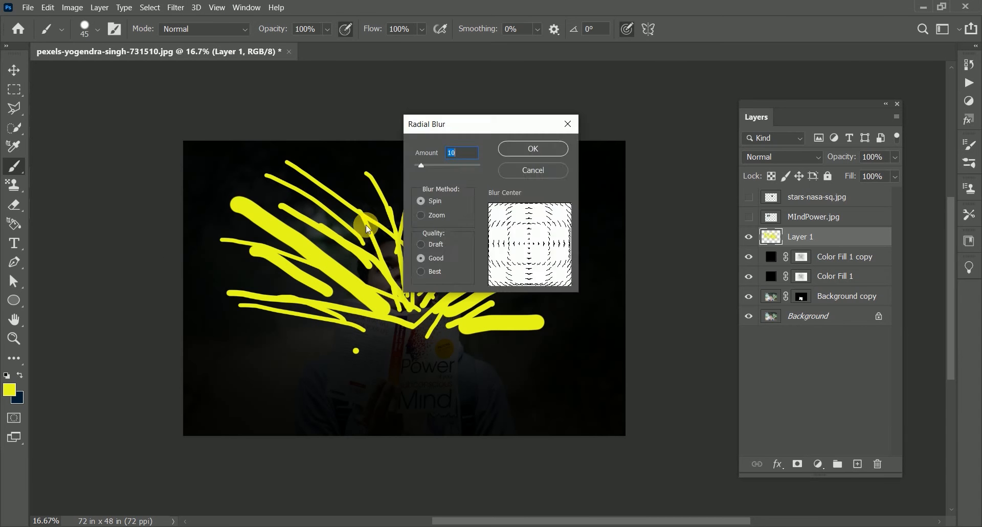
left_click(533, 169)
- Convert the rays layer to a smart object and apply a Zoom Radial Blur, amount 100, Good quality, with the blur center moved up
right_click(849, 246)
left_click(716, 167)
left_click(176, 8)
mouse_move(296, 138)
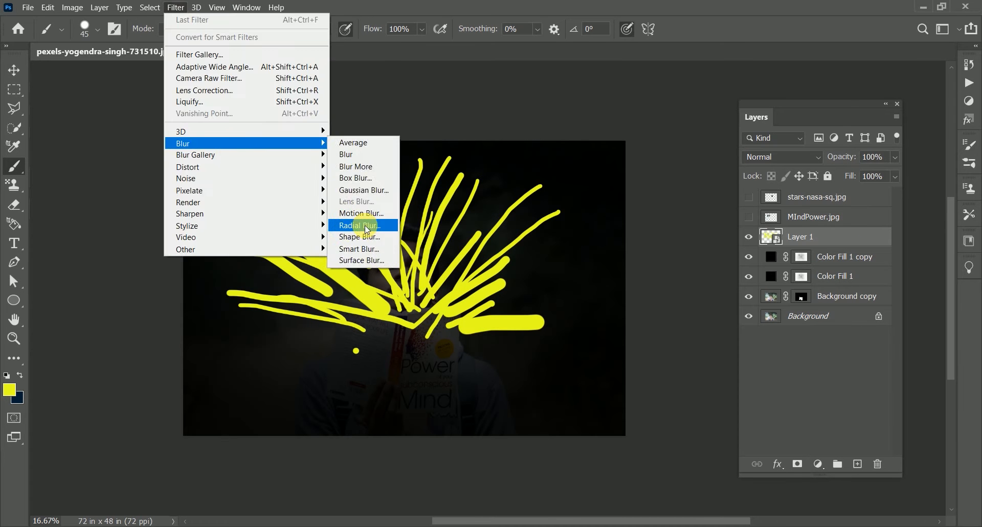
left_click(359, 221)
left_click_drag(470, 131, 134, 143)
left_click(91, 227)
left_click_drag(85, 178, 154, 171)
left_click_drag(197, 248, 200, 225)
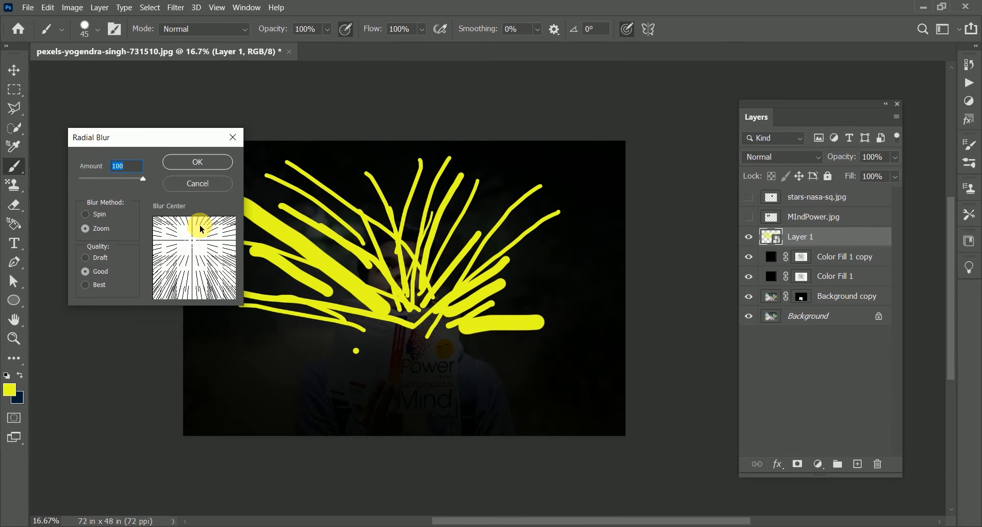
left_click(197, 162)
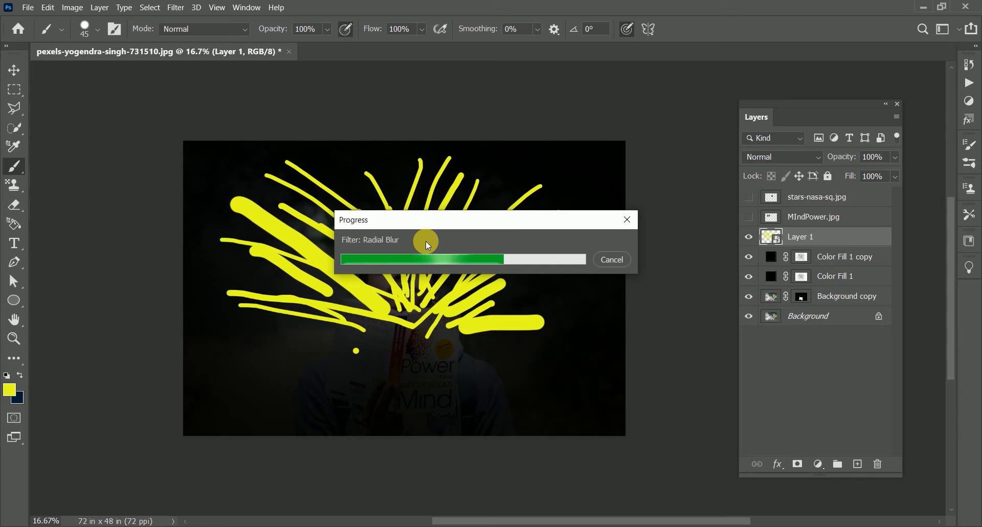
key("v")
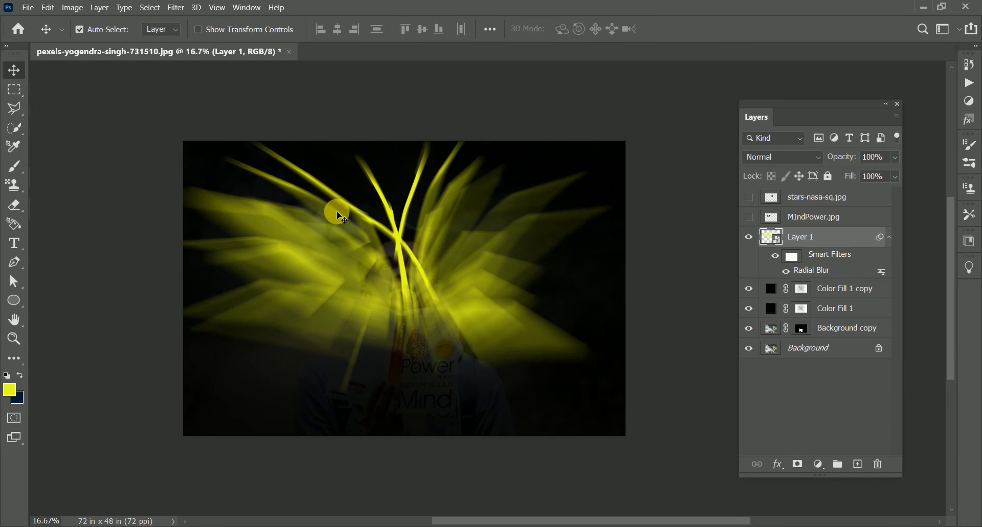
- Scale the rays on Layer 1 to 143% and reposition the burst so it fans out above the book
left_click_drag(333, 211, 377, 204)
key("ctrl+t")
left_click_drag(334, 29, 364, 29)
key("Return")
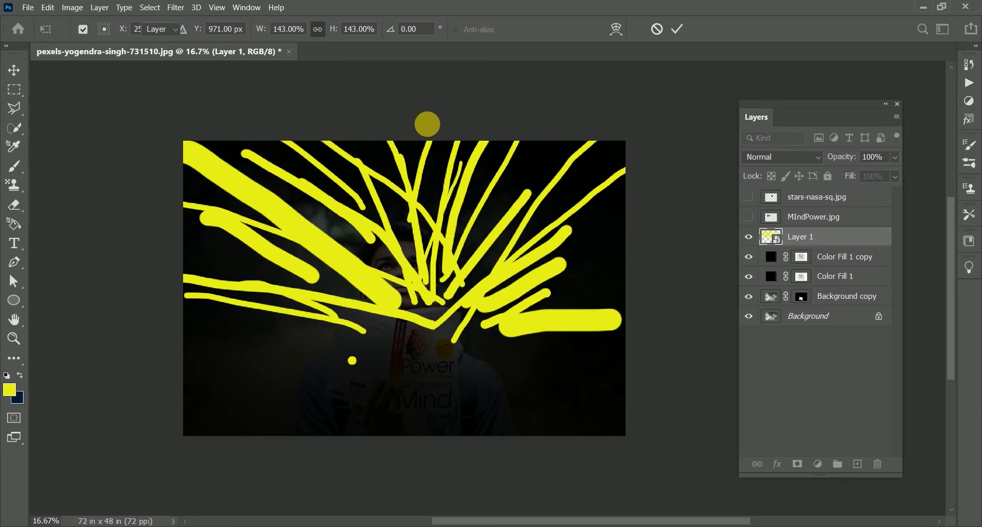
left_click_drag(505, 224, 440, 228)
left_click(790, 155)
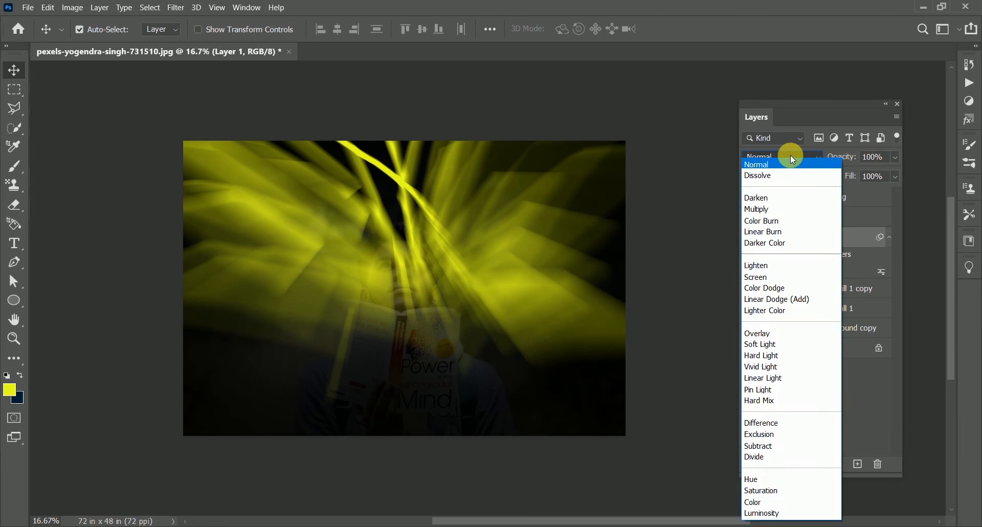
left_click(790, 154)
- Try building the rays from a masked Levels adjustment and a yellow color fill based on Layer 1's selection
left_click(769, 236, "ctrl")
left_click(749, 237)
left_click(818, 464)
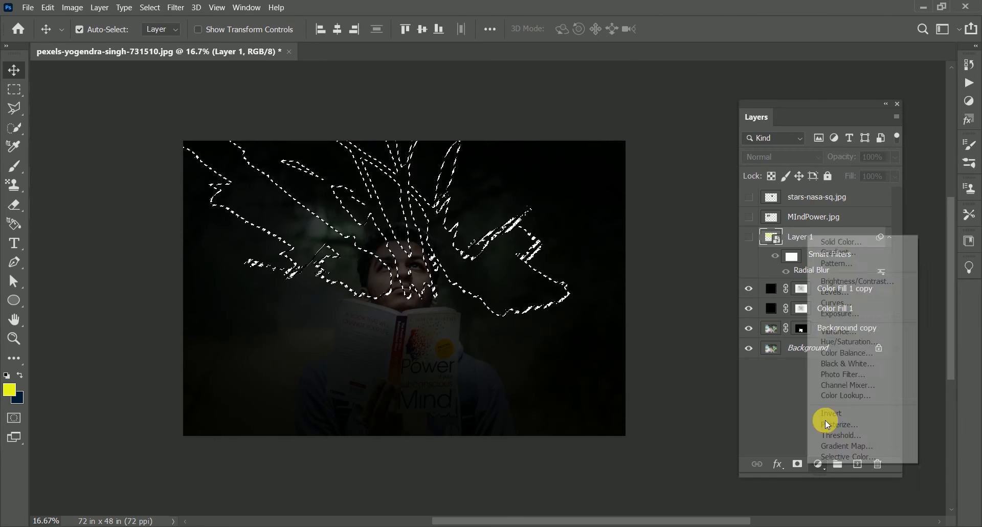
left_click(831, 307)
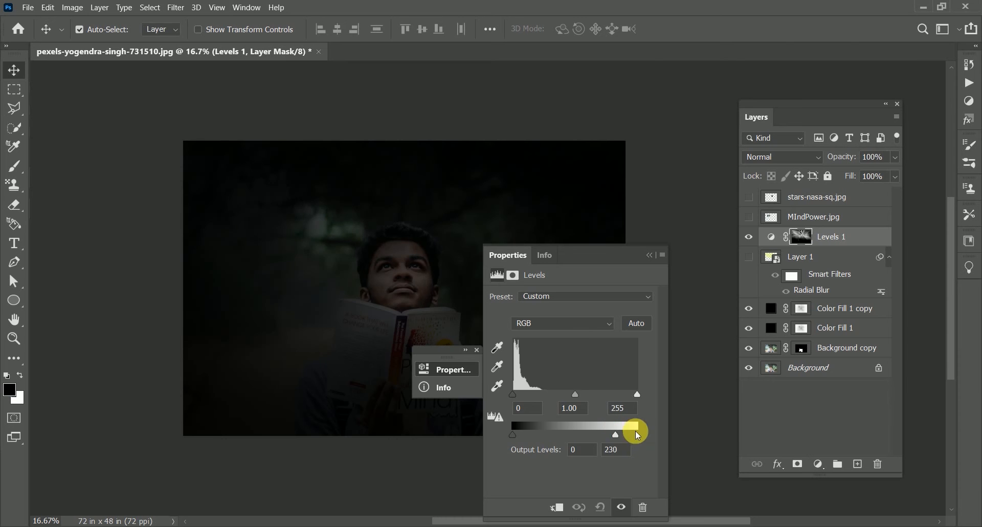
left_click_drag(515, 394, 546, 394)
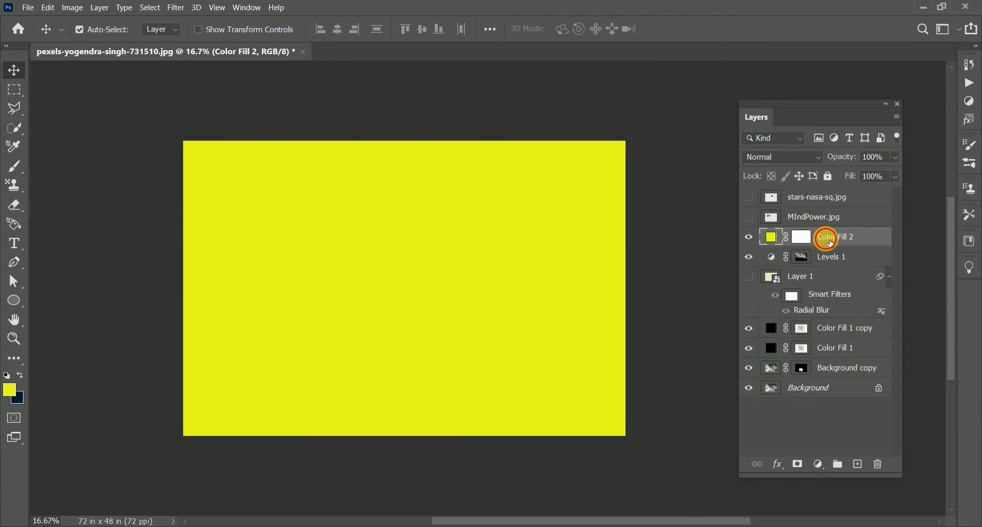
left_click_drag(820, 251, 806, 257)
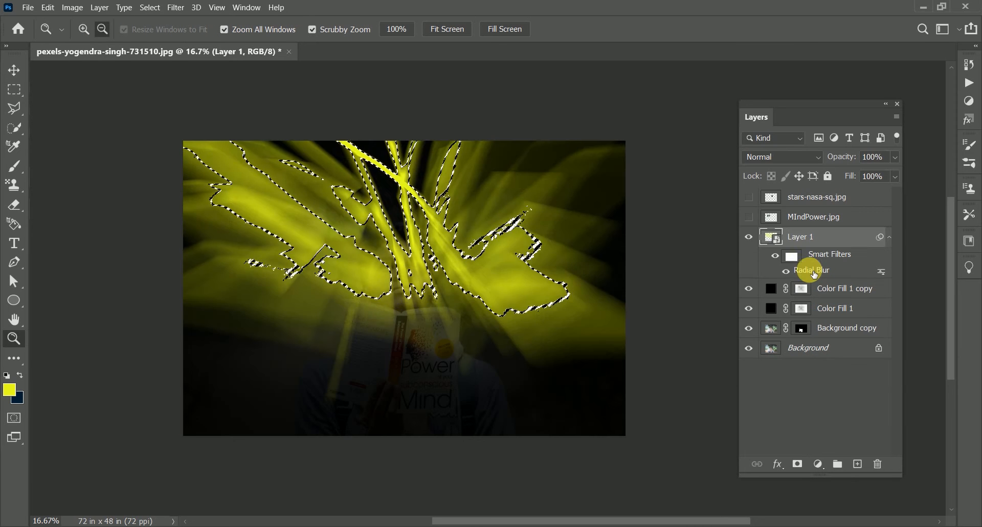
- Move Layer 1 below both black fill layers and set the opacity of Color Fill 1 copy to 89%
left_click_drag(820, 236, 800, 292)
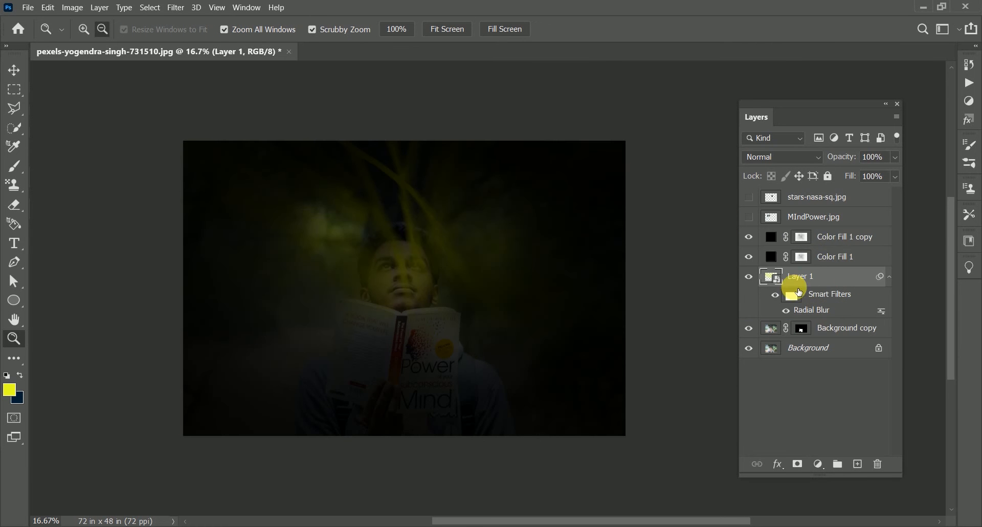
left_click(838, 246)
left_click_drag(851, 158, 843, 162)
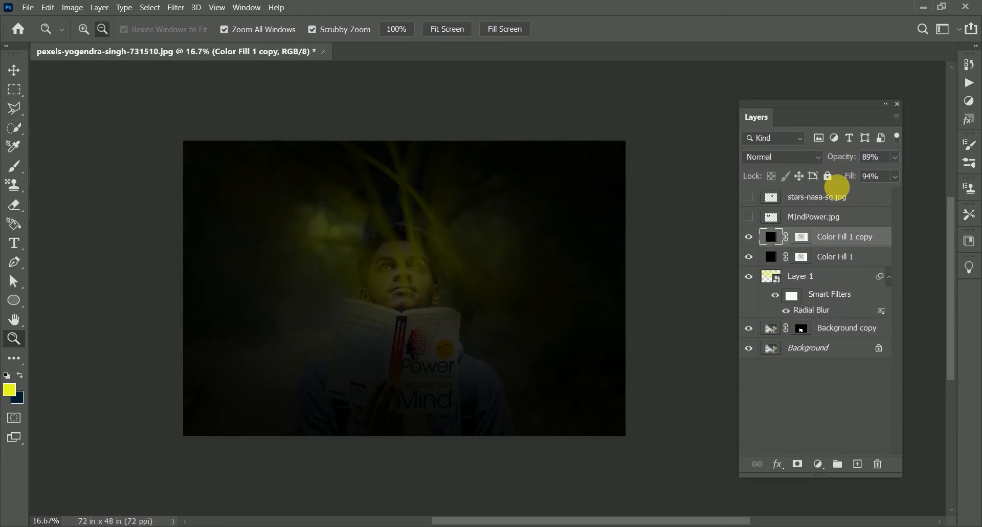
- Preview other blend modes on Layer 1, such as Saturation, and leave it at Normal
left_click(813, 277)
left_click(783, 157)
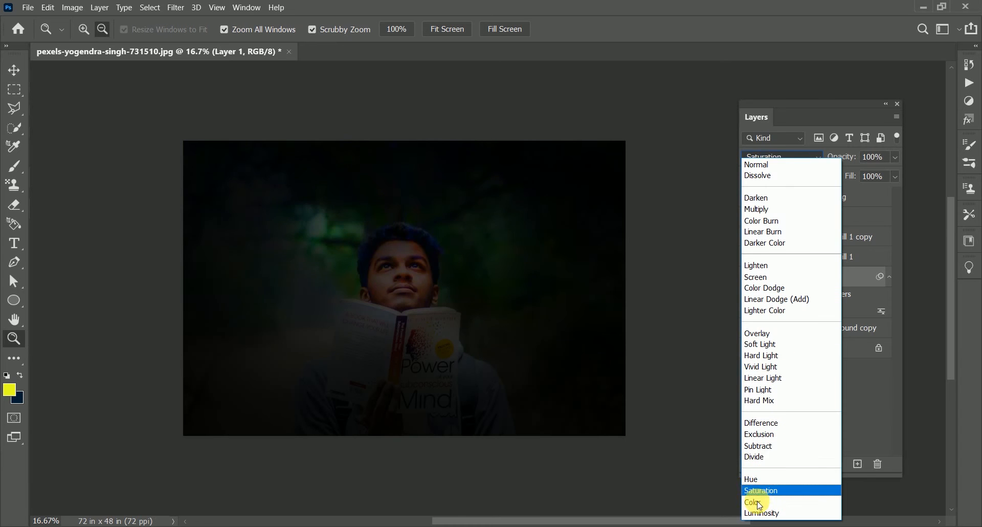
left_click(912, 396)
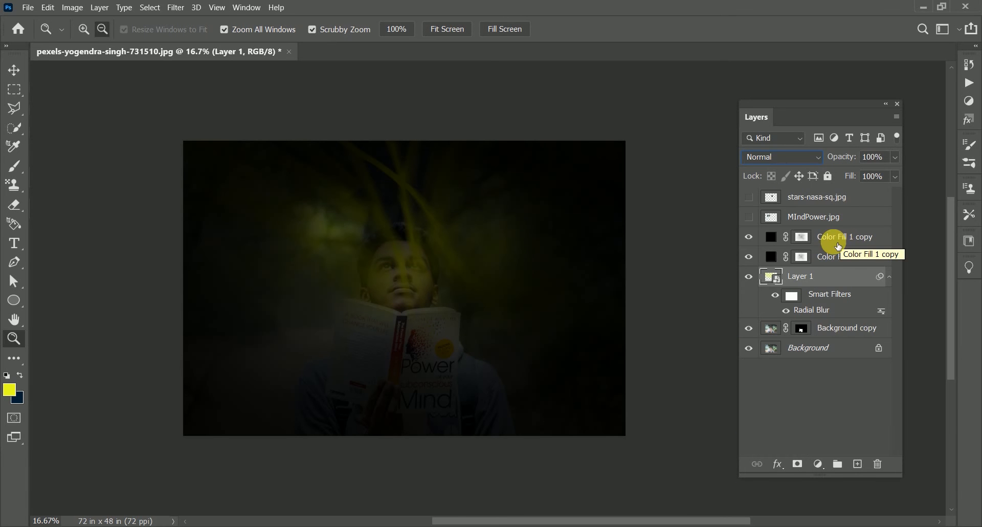
- Add a Curves adjustment above Layer 1, bend the curve upward to brighten, and clip it to Layer 1
left_click(818, 464)
left_click(839, 301)
left_click_drag(574, 405, 570, 373)
left_click(824, 285, "alt")
left_click(649, 254)
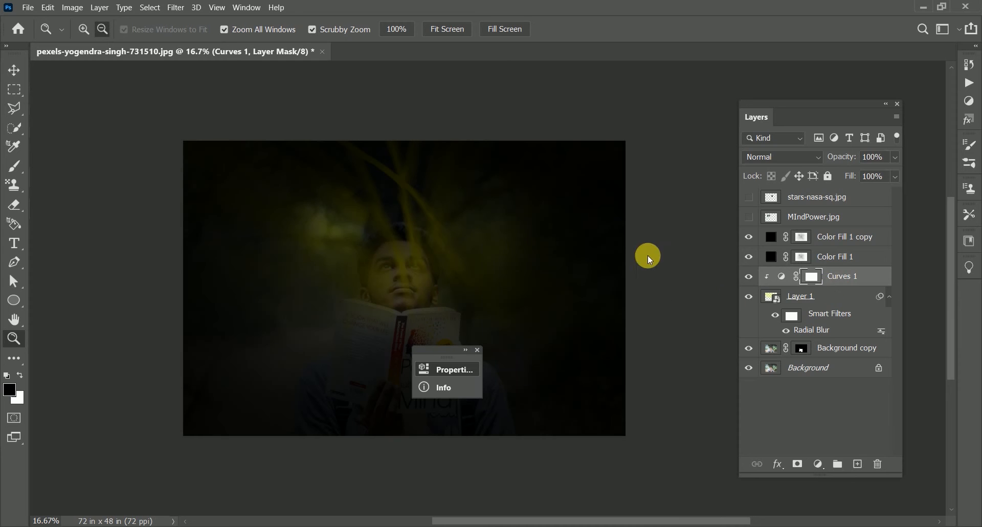
- Add a Brightness/Contrast adjustment clipped to Layer 1 with brightness 103 and contrast 76
left_click(839, 298)
left_click(818, 464)
left_click(853, 276)
left_click_drag(571, 337, 623, 337)
left_click_drag(571, 365, 630, 365)
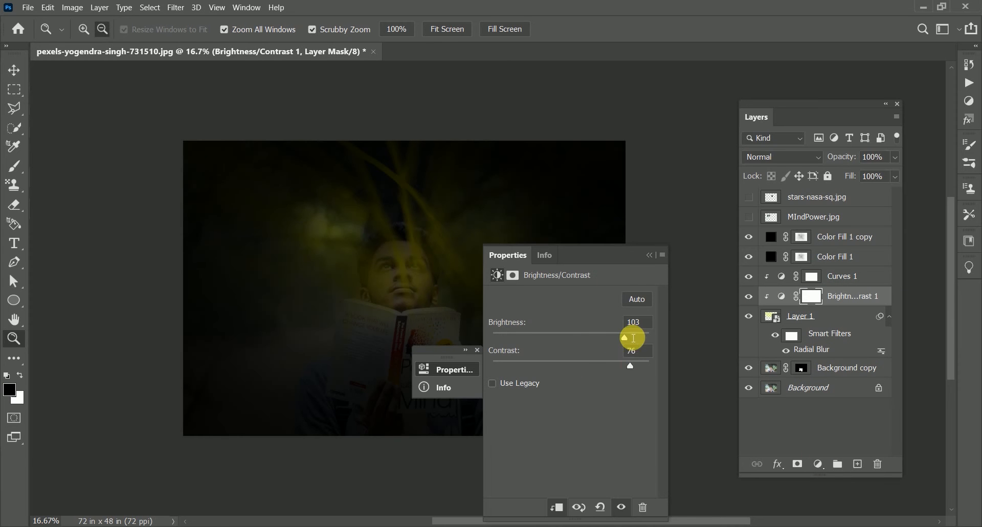
left_click(649, 254)
- Set the blend mode of Color Fill 1 to Linear Dodge (Add)
left_click(829, 257)
left_click(783, 156)
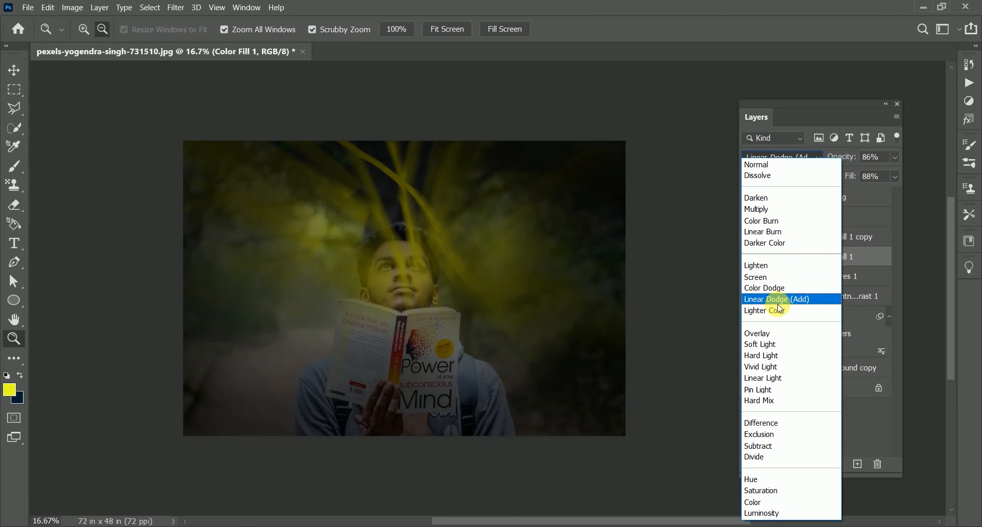
left_click(776, 303)
- Free-transform Layer 1 to nudge the yellow rays slightly downward over the man
left_click(823, 315)
left_click(13, 70)
left_click(299, 217)
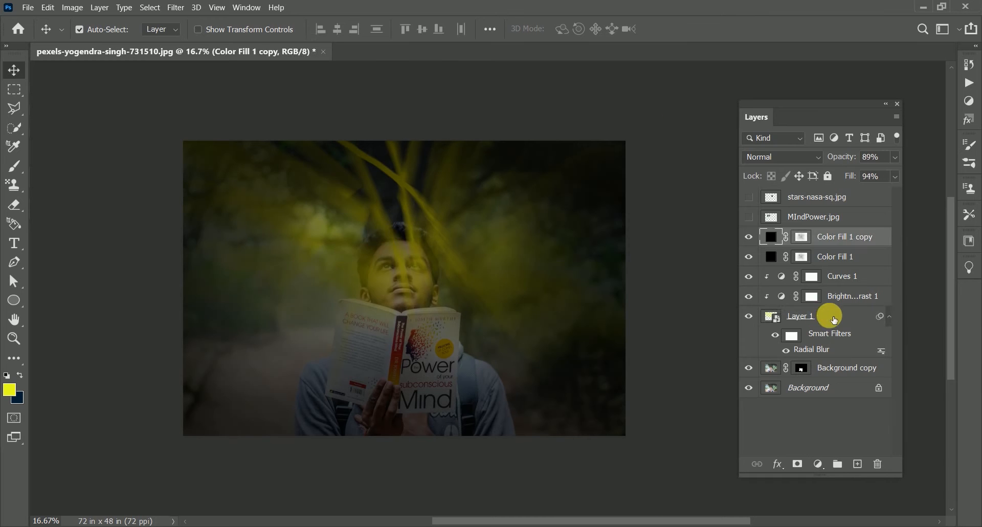
left_click(832, 317)
key("ctrl+t")
left_click_drag(434, 258, 435, 270)
key("Return")
left_click(437, 260)
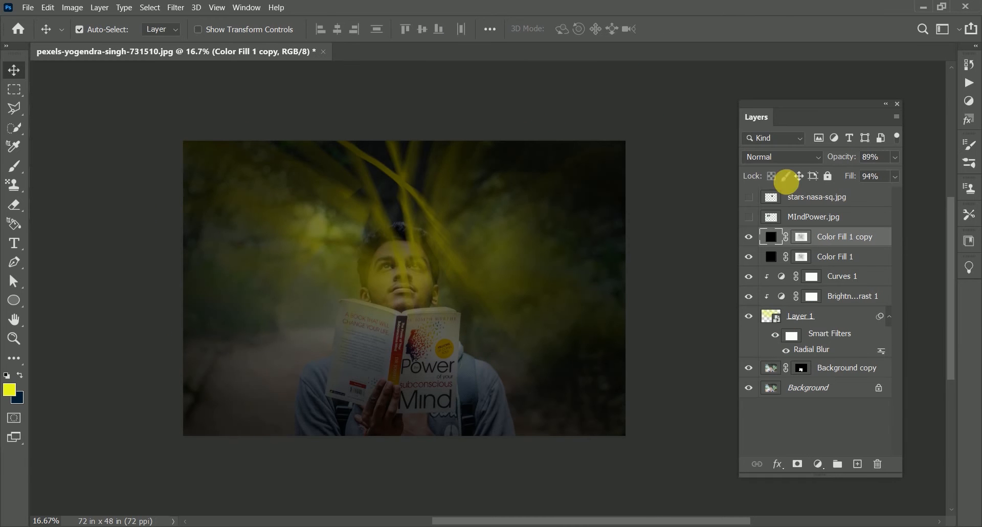
- Recolor Color Fill 1 copy to dark red #250101 and try the Luminosity blend mode on it
double_click(771, 236)
left_click_drag(472, 382, 478, 437)
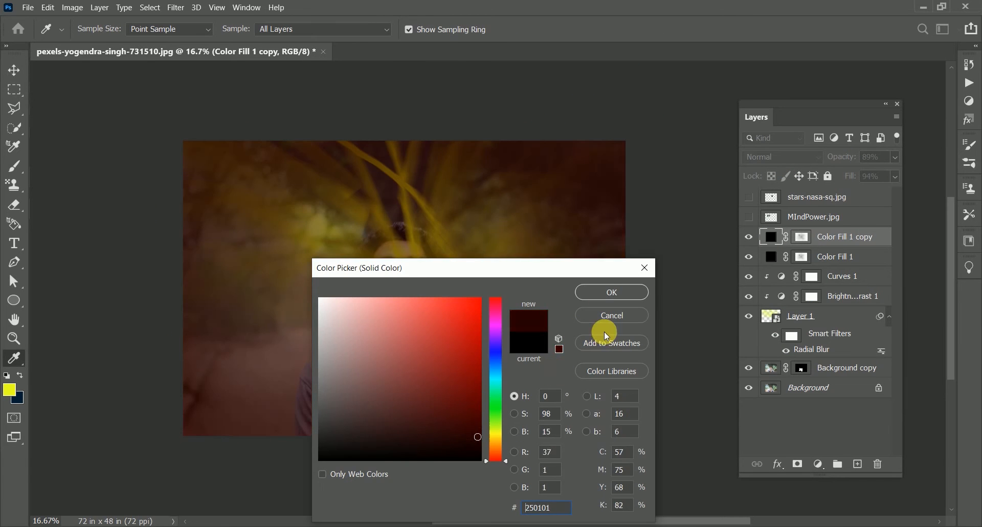
left_click(611, 291)
left_click(797, 158)
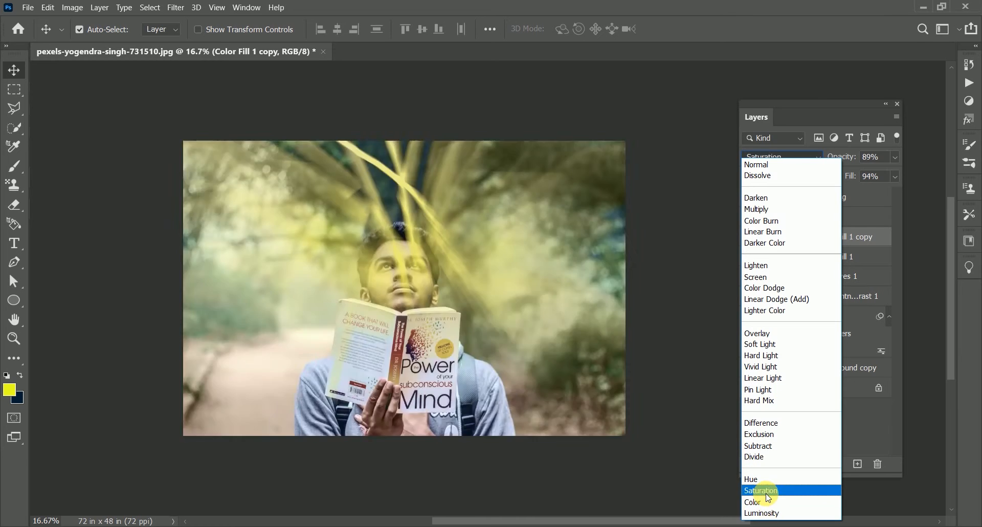
left_click(764, 513)
- Try painting black with the Brush on Layer 1's smart filter mask, and undo the attempt
left_click(792, 335)
key("d")
key("b")
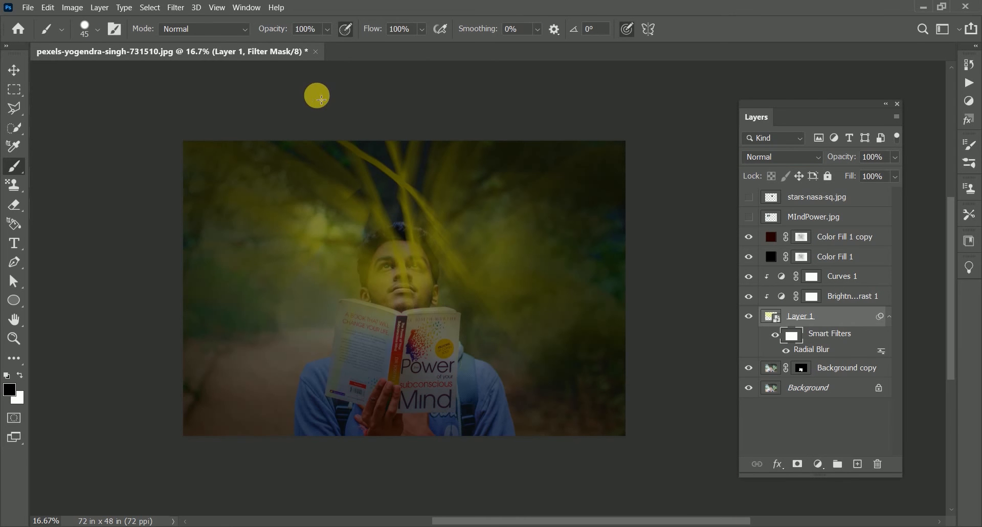
left_click_drag(359, 36, 356, 36)
left_click(362, 210, "alt")
key("ctrl+z")
- Try painting on the smart filter mask around the face with a 634 px brush at 42% opacity and 61% flow
left_click(791, 336)
mouse_move(341, 272)
left_mouse_down()
mouse_move(376, 142)
mouse_move(433, 345)
mouse_move(387, 263)
left_mouse_up()
right_click(387, 263)
mouse_move(335, 219)
left_mouse_down()
mouse_move(394, 311)
mouse_move(355, 231)
left_mouse_up()
right_click(355, 232)
left_click_drag(297, 219, 342, 280)
left_click_drag(259, 175, 276, 184)
left_click_drag(395, 267, 407, 286)
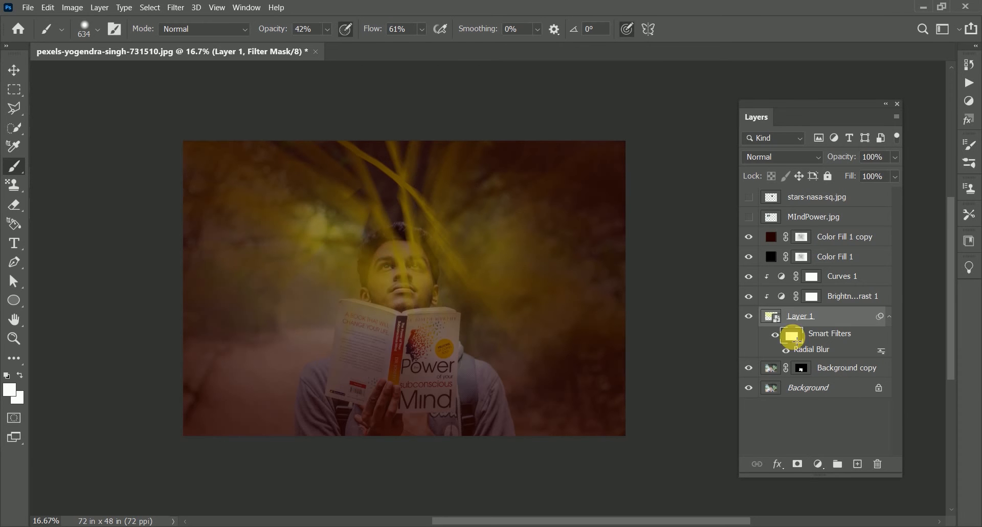
key("v")
key("x")
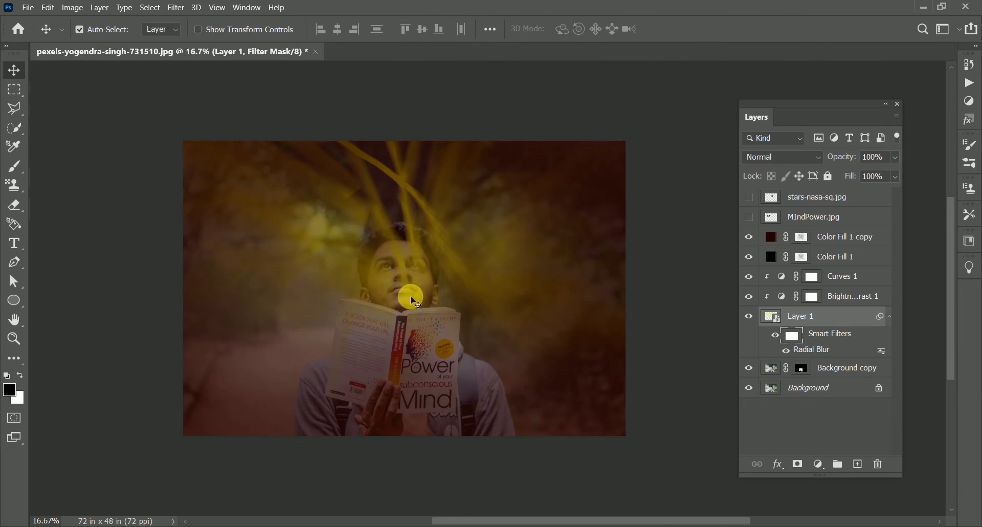
key("b")
key("x")
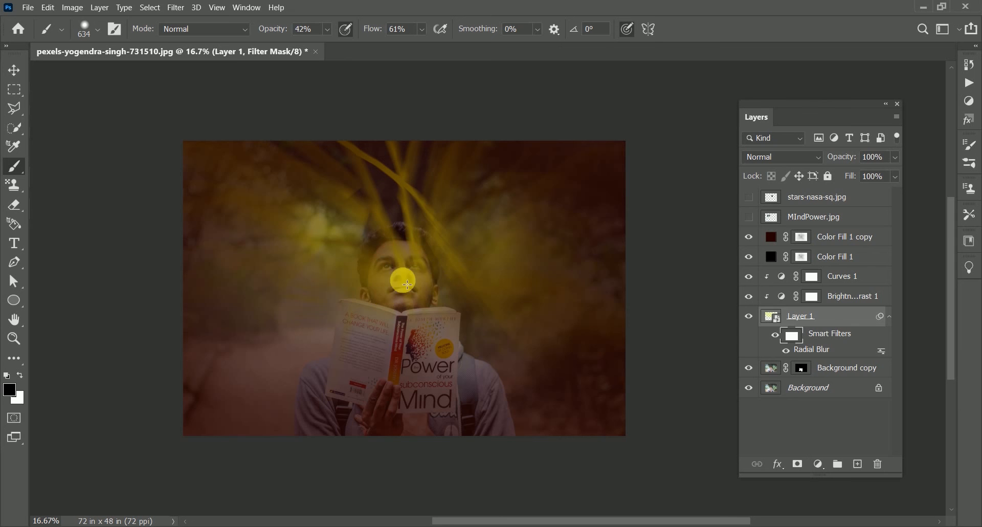
key("x")
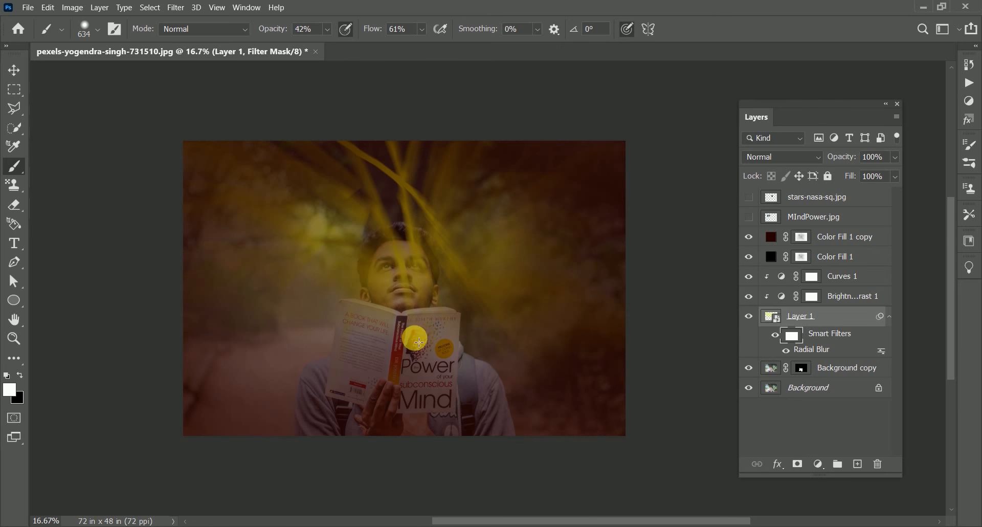
- Move Background copy directly above Layer 1 as a clipped layer, and try a black stroke over the face
left_click_drag(820, 375, 823, 307)
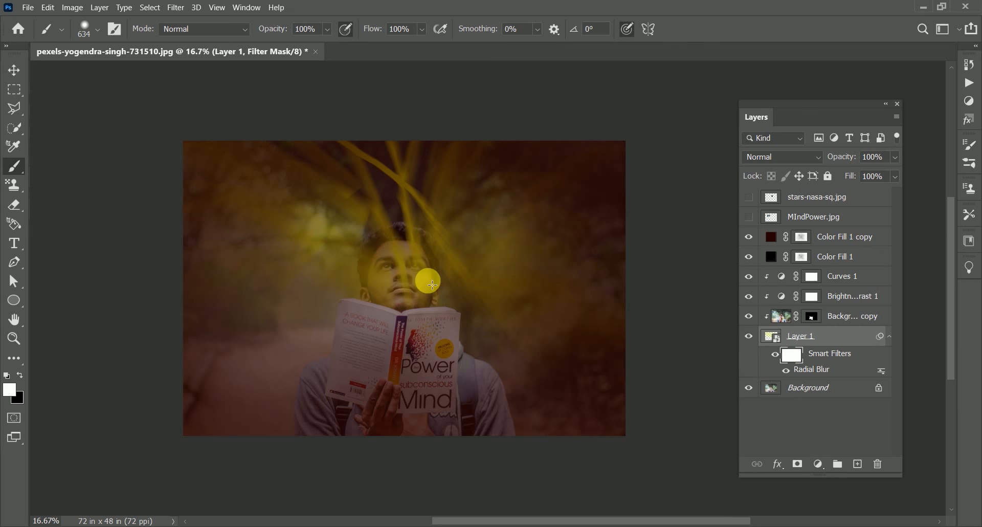
key("x")
mouse_move(388, 278)
left_mouse_down()
mouse_move(333, 269)
mouse_move(394, 237)
mouse_move(404, 249)
left_mouse_up()
- Set the blend mode of Layer 1 to Lighter Color
left_click(15, 67)
left_click(771, 336)
key("ctrl+t")
key("Return")
left_click(783, 157)
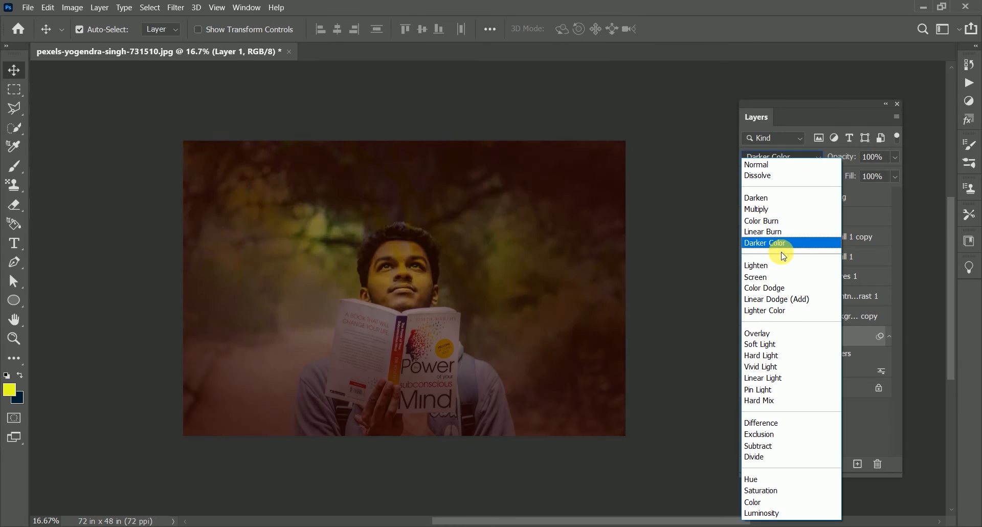
left_click(783, 312)
- Show the stars-nasa-sq.jpg layer, then enlarge and position it so the stars cover the whole canvas
left_click(751, 218)
left_click(751, 217)
left_click(749, 198)
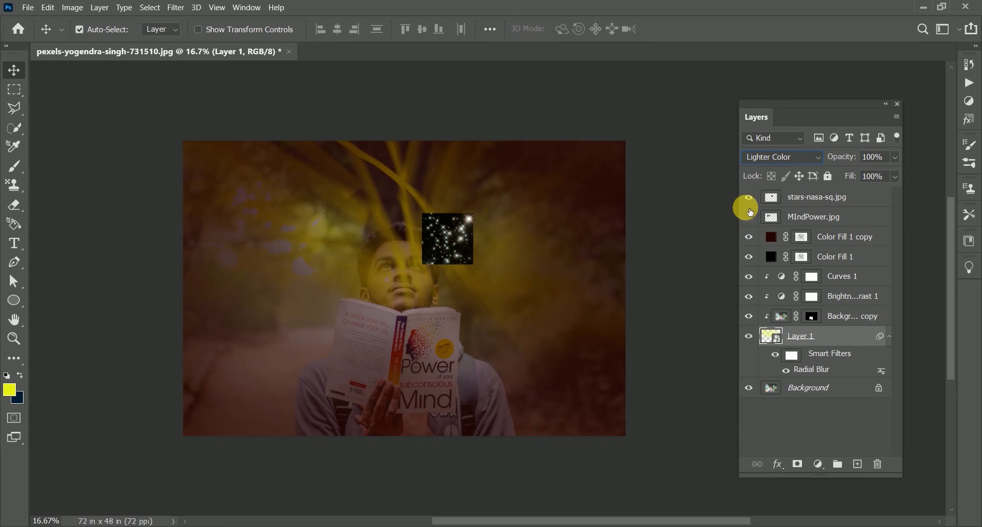
left_click(816, 199)
key("ctrl+t")
left_click_drag(325, 29, 617, 6)
left_click_drag(465, 198, 410, 239)
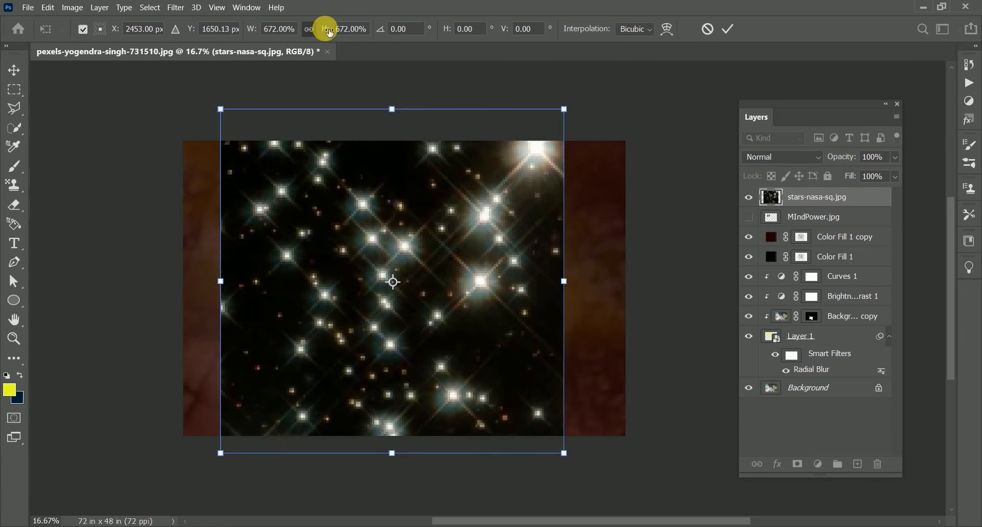
left_click_drag(329, 32, 464, 32)
left_click_drag(444, 255, 456, 261)
key("Return")
- Try the stars layer in Color blend mode with a mask painted over the man's head, and undo the mask
left_click(793, 159)
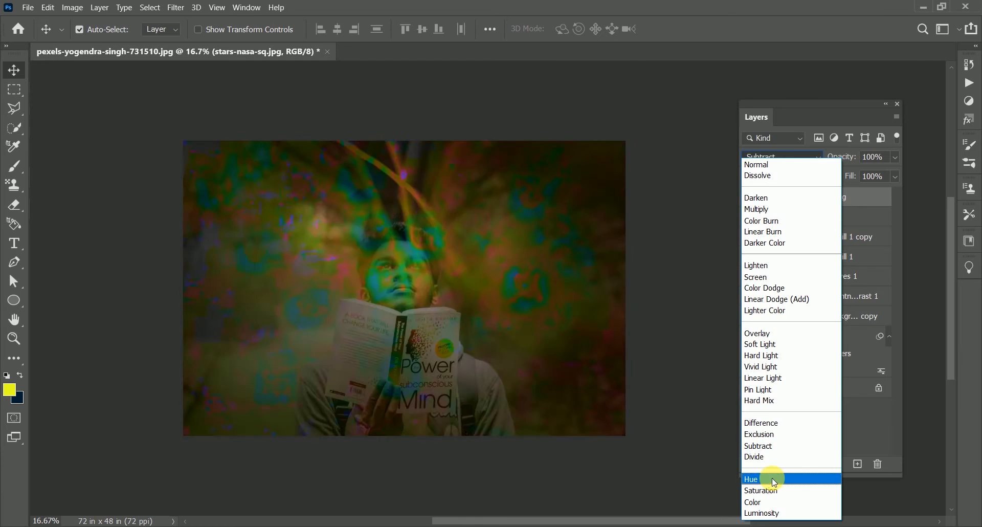
left_click(763, 504)
left_click(797, 464)
key("b")
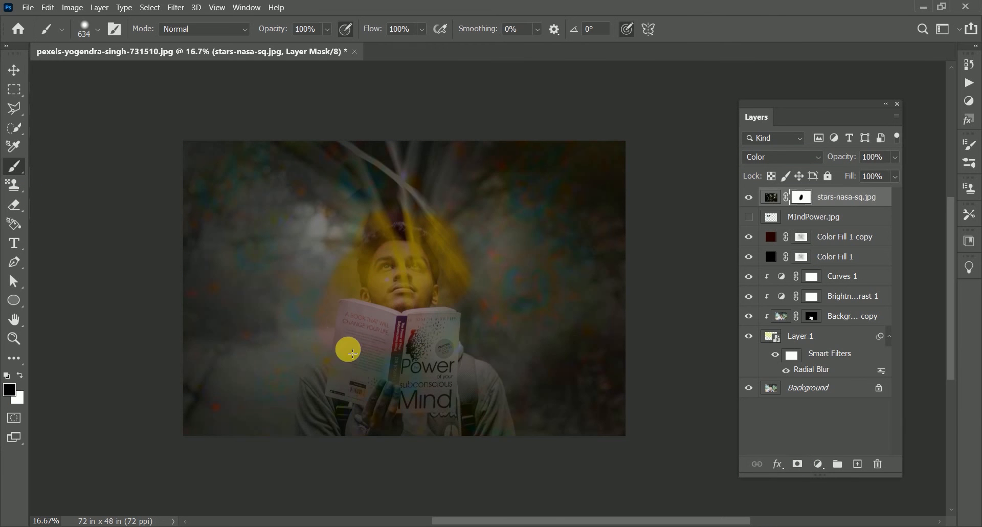
key("ctrl+z")
key("ctrl+z")
key("ctrl+z")
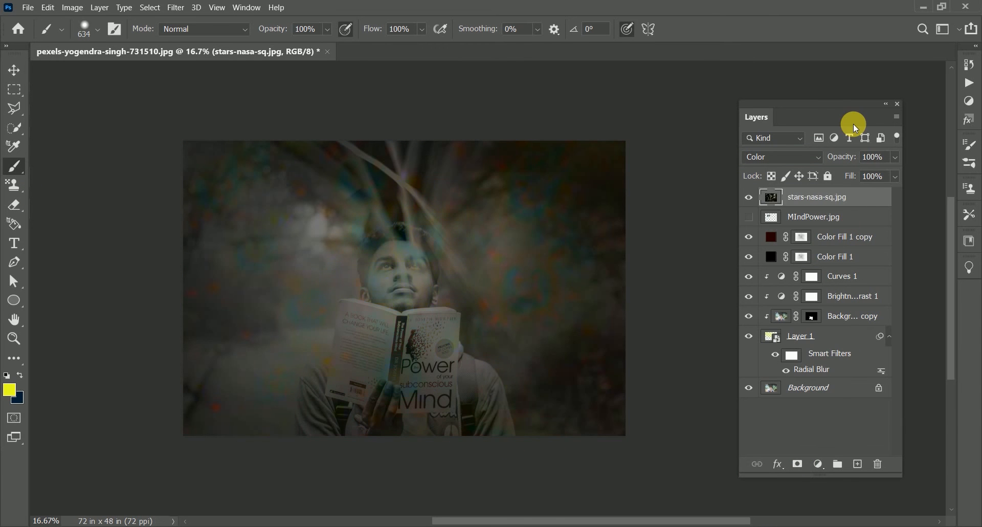
- Set the stars layer's blend mode to Color Burn and add a layer mask to it
left_click(793, 156)
left_click(782, 209)
left_click(802, 462)
mouse_move(365, 276)
left_mouse_down()
mouse_move(368, 260)
mouse_move(401, 248)
left_mouse_up()
key("ctrl+z")
key("ctrl+z")
- Paint the stars mask black over the man and book with a large soft brush, lowering opacity to 25% and flow to 16%
right_click(364, 278, "alt")
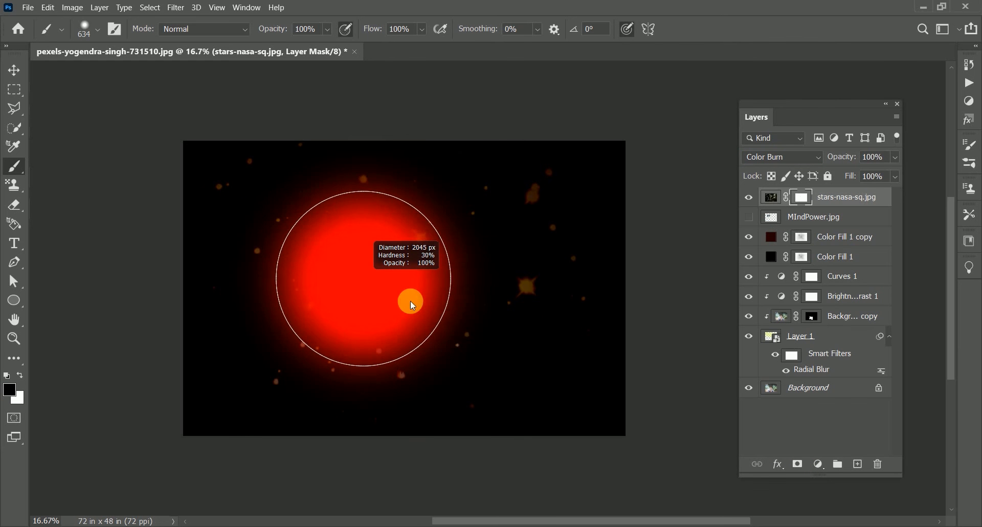
mouse_move(438, 221)
left_mouse_down()
mouse_move(437, 264)
mouse_move(397, 263)
mouse_move(368, 281)
mouse_move(366, 372)
left_mouse_up()
left_click_drag(282, 32, 255, 31)
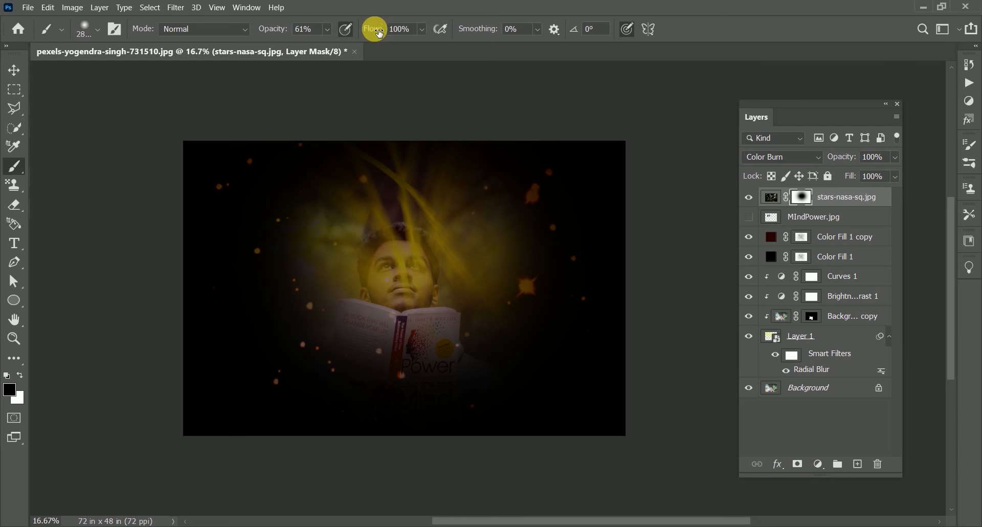
left_click_drag(376, 30, 340, 28)
left_click_drag(265, 30, 289, 30)
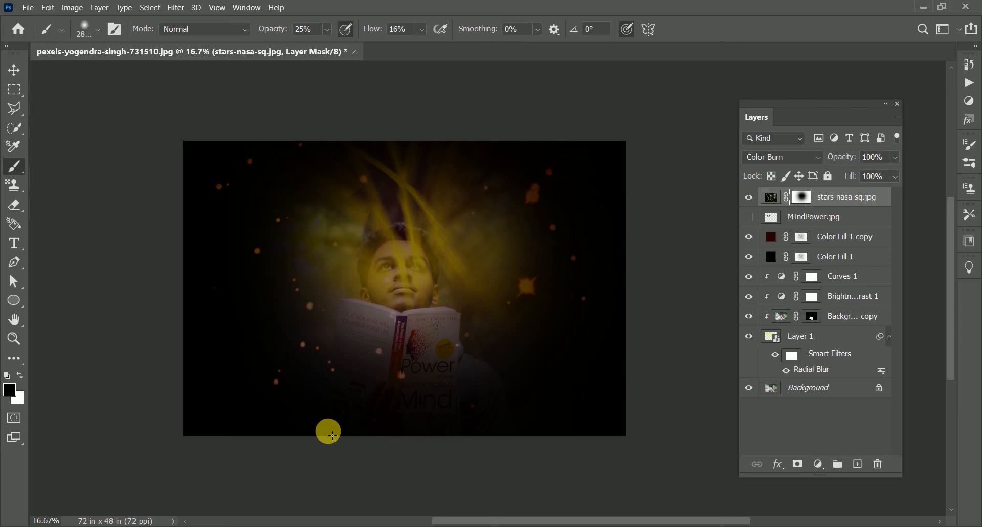
- Raise the brush to 43% opacity and 26% flow, resize it, and softly paint the stars mask around the man and book
left_click_drag(280, 33, 289, 33)
left_click_drag(376, 29, 381, 30)
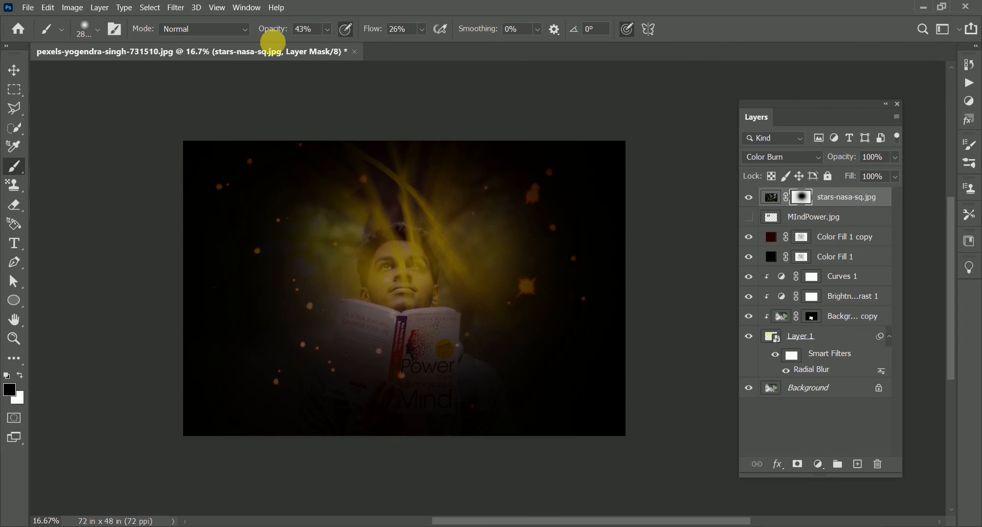
mouse_move(282, 255)
left_mouse_down()
mouse_move(94, 83)
mouse_move(209, 170)
mouse_move(157, 147)
left_mouse_up()
right_click(285, 251)
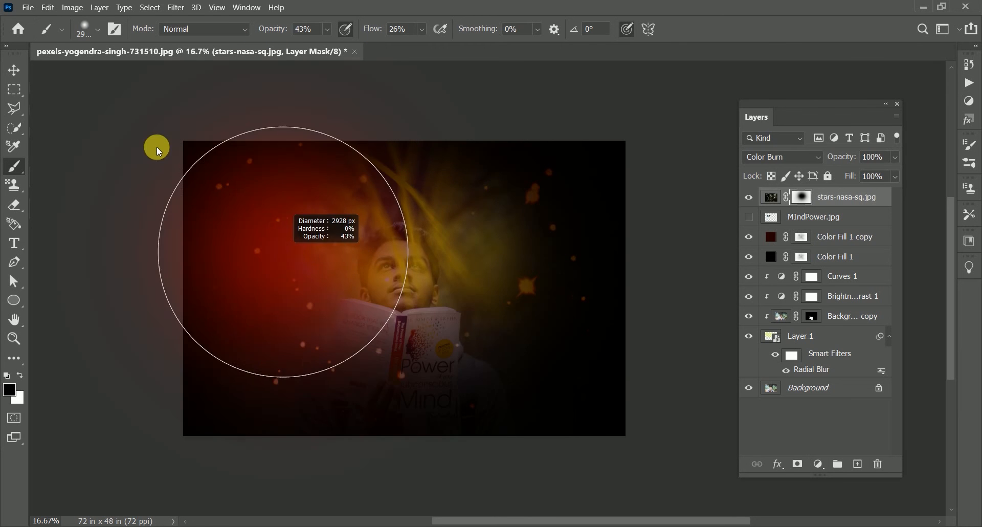
right_click(294, 271)
mouse_move(294, 271)
left_mouse_down()
mouse_move(83, 186)
mouse_move(158, 219)
left_mouse_up()
left_click_drag(289, 241, 370, 366)
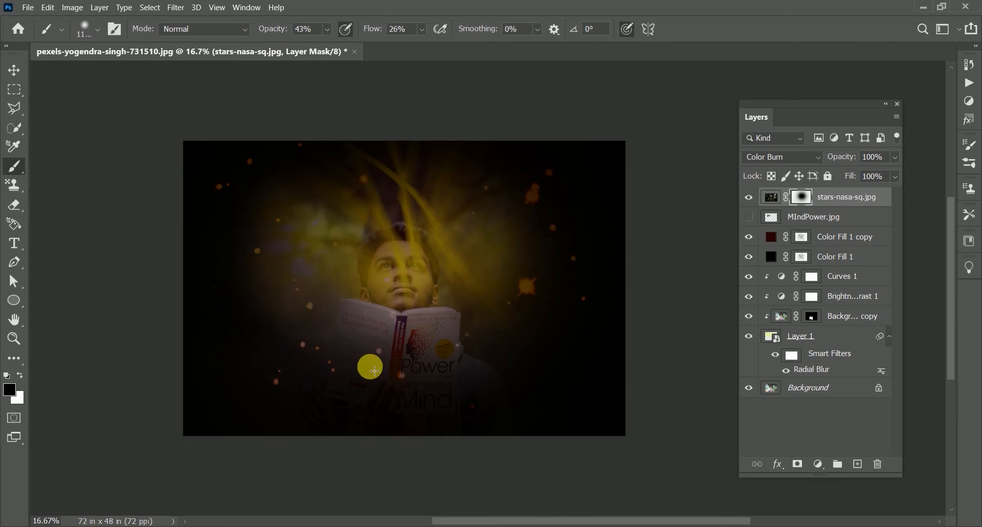
- Lower the brush to 19% opacity and 11% flow and softly paint the stars mask over the man, book and surroundings
left_click_drag(278, 32, 268, 31)
left_click_drag(376, 26, 380, 27)
left_click_drag(282, 31, 287, 32)
left_click_drag(256, 195, 289, 232)
left_click_drag(281, 31, 273, 31)
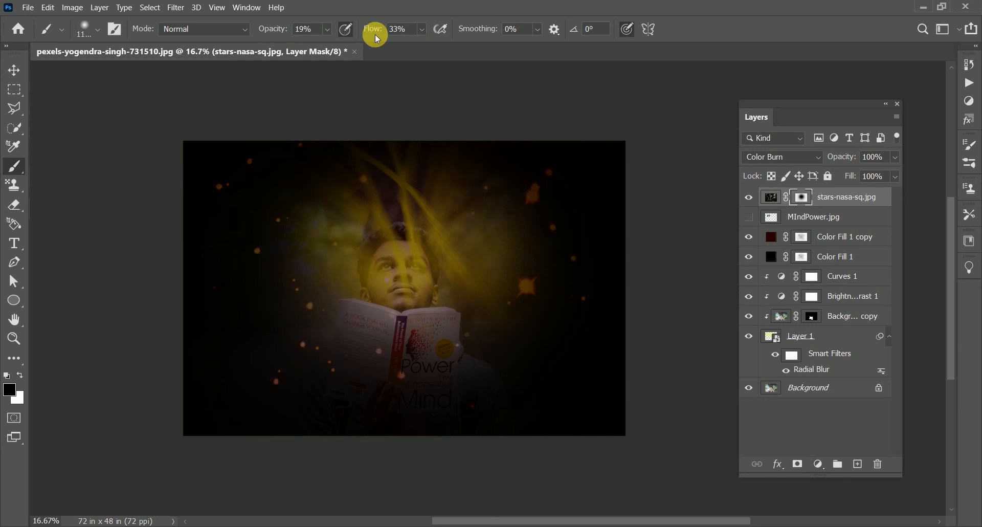
left_click_drag(375, 30, 363, 29)
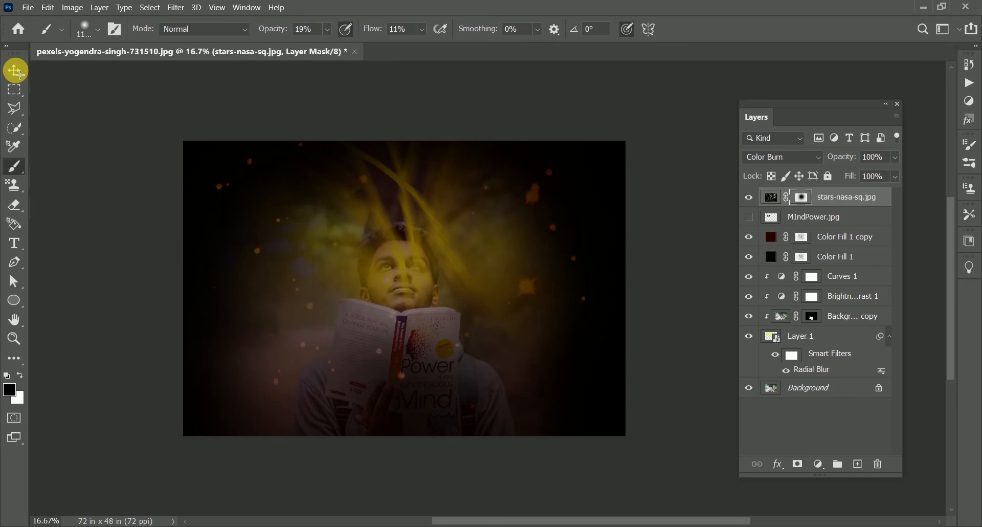
left_click(16, 70)
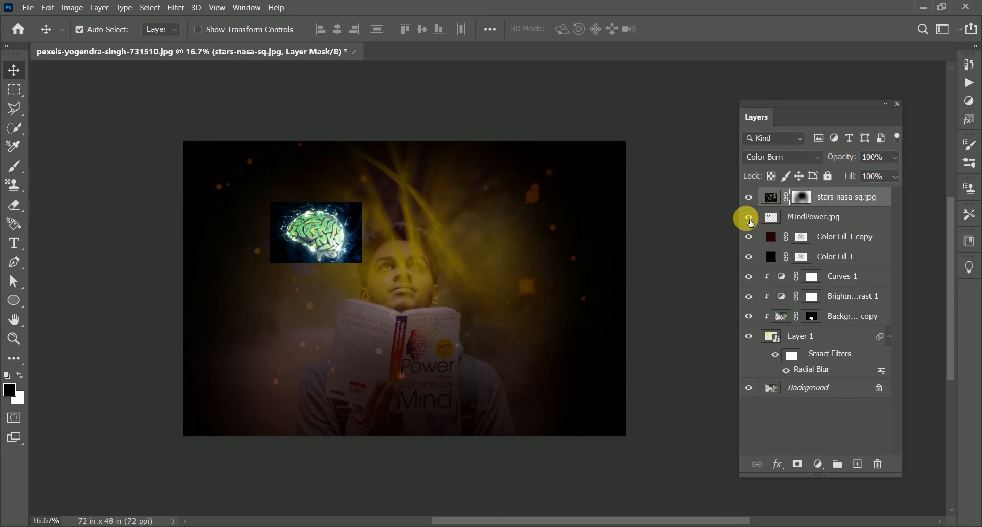
- Show the MIndPower layer and add a Solid Color fill layer above the stars layer
left_click(813, 217)
left_click(839, 198)
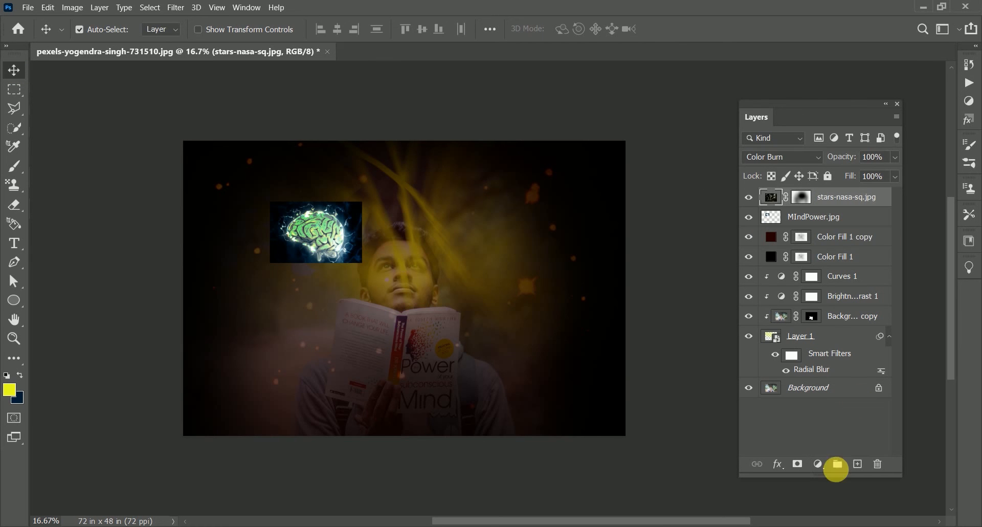
left_click(818, 464)
left_click(839, 240)
left_click(612, 292)
- Arrange the layers with MIndPower above the new fill layer and the stars beneath it, and recolor the fill teal blue
left_click_drag(835, 198, 777, 194)
double_click(771, 237)
left_click(335, 230)
left_click(611, 292)
left_click_drag(831, 237, 818, 208)
double_click(770, 217)
left_click(356, 236)
left_click(611, 292)
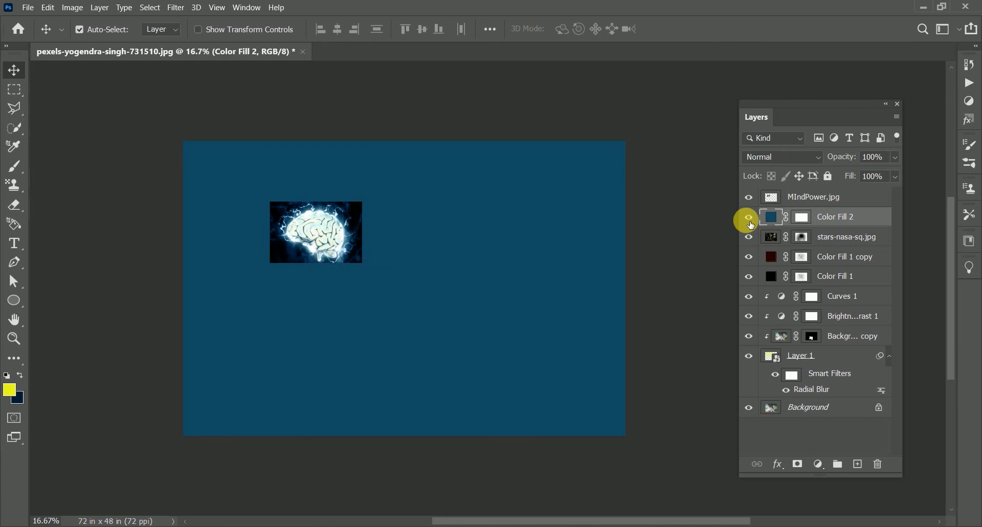
- Delete the MIndPower layer
left_click(749, 197)
left_click(815, 197)
key("Delete")
- Try the blue fill layer in Divide blend mode with its fill lowered to 39%, and reset the fill to 100%
left_click(783, 157)
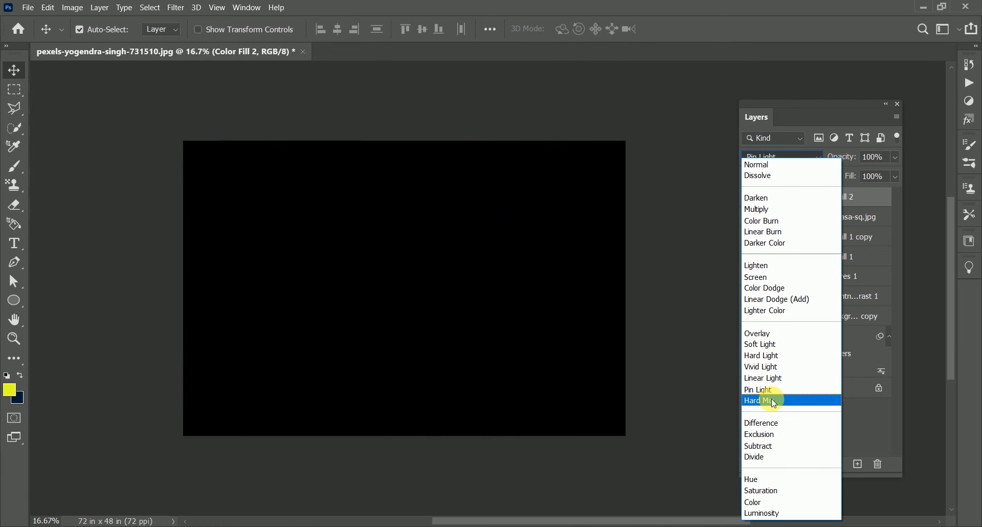
left_click(755, 457)
left_click_drag(849, 157, 797, 162)
left_click(795, 157)
left_click(791, 457)
left_click(841, 157)
left_click_drag(849, 176, 820, 179)
key("Return")
key("0")
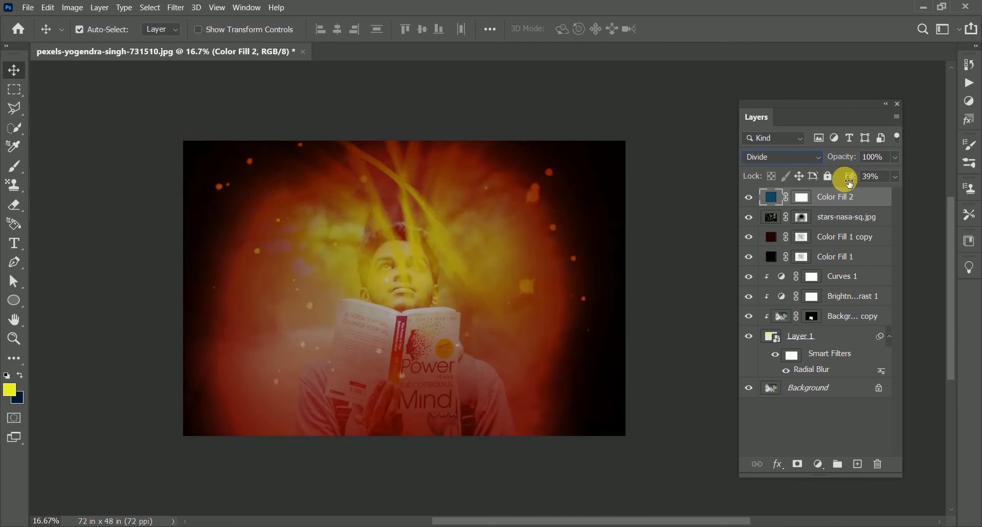
key("shift+0")
- Set the blue fill layer's blend mode to Lighten and change its color to a darker blue
left_click(794, 158)
left_click(757, 265)
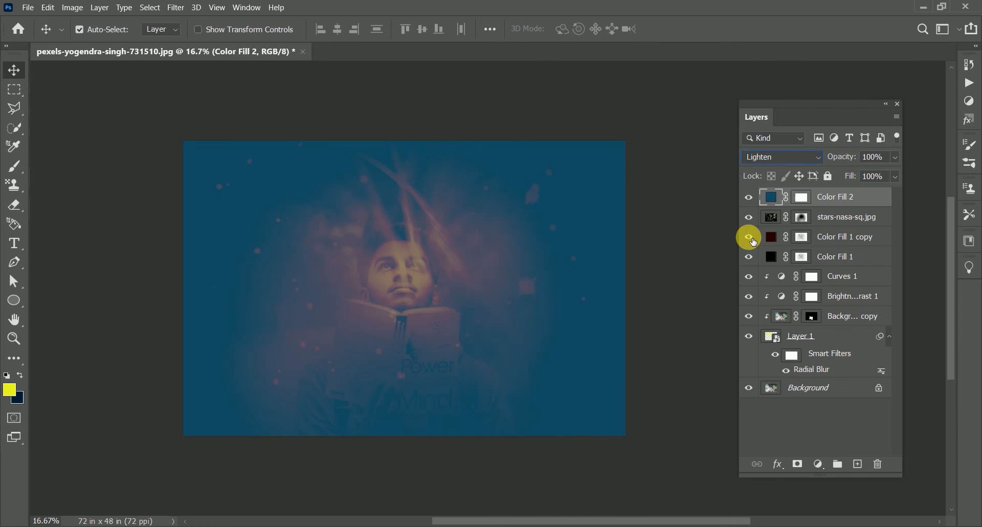
double_click(770, 197)
left_click_drag(463, 358, 463, 411)
left_click(616, 293)
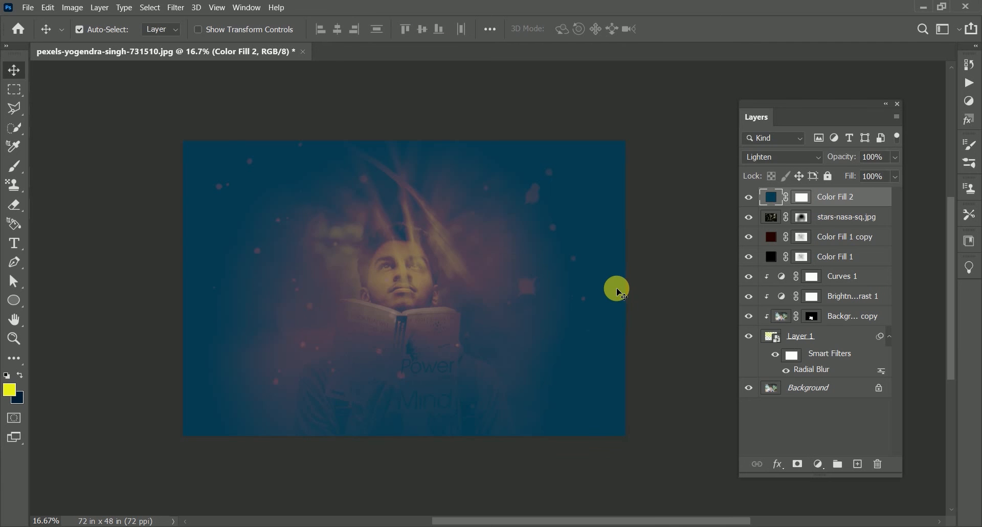
- Paint the blue fill layer's mask black over the book and body with a large soft brush, raising it to 19% opacity and 15% flow
left_click(803, 196)
key("b")
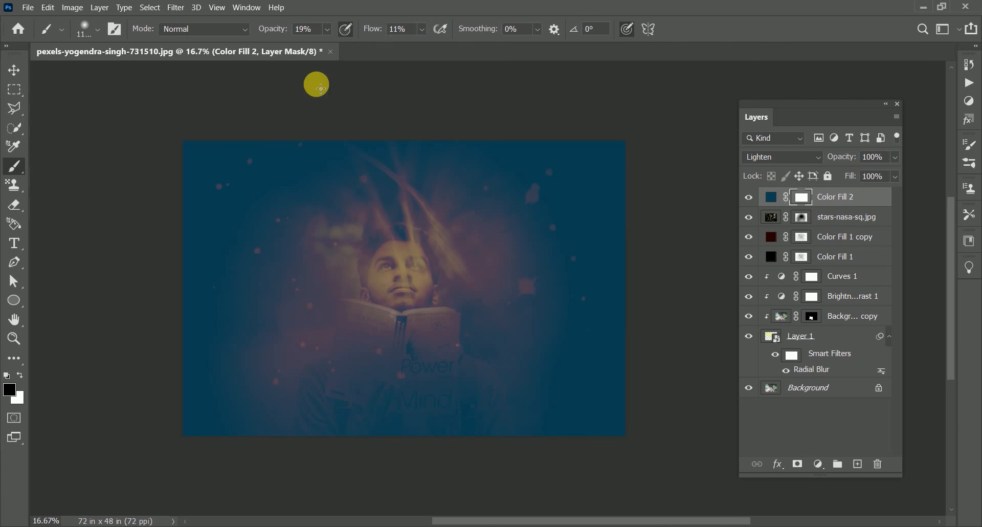
left_click(379, 30)
left_click_drag(378, 31, 384, 33)
left_click_drag(355, 302, 601, 406)
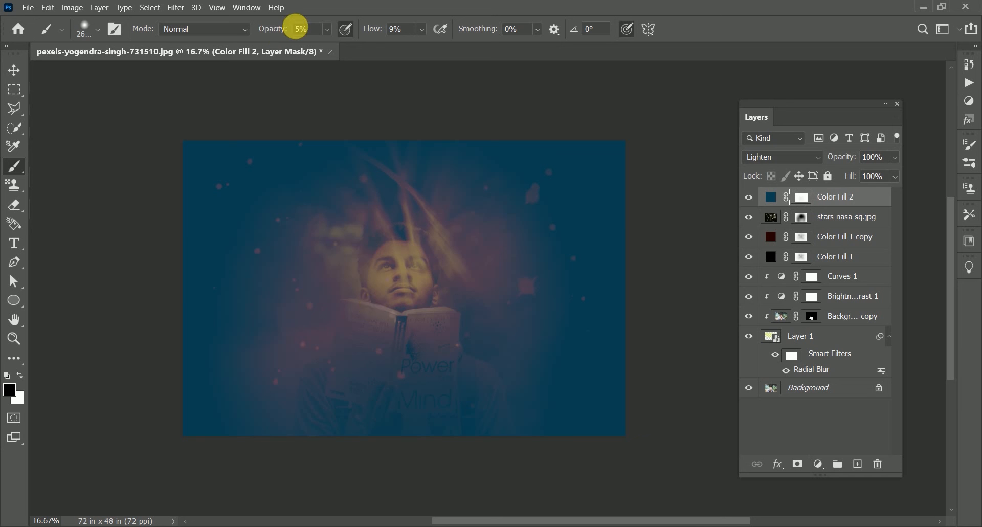
left_click_drag(299, 29, 306, 28)
left_click(374, 30)
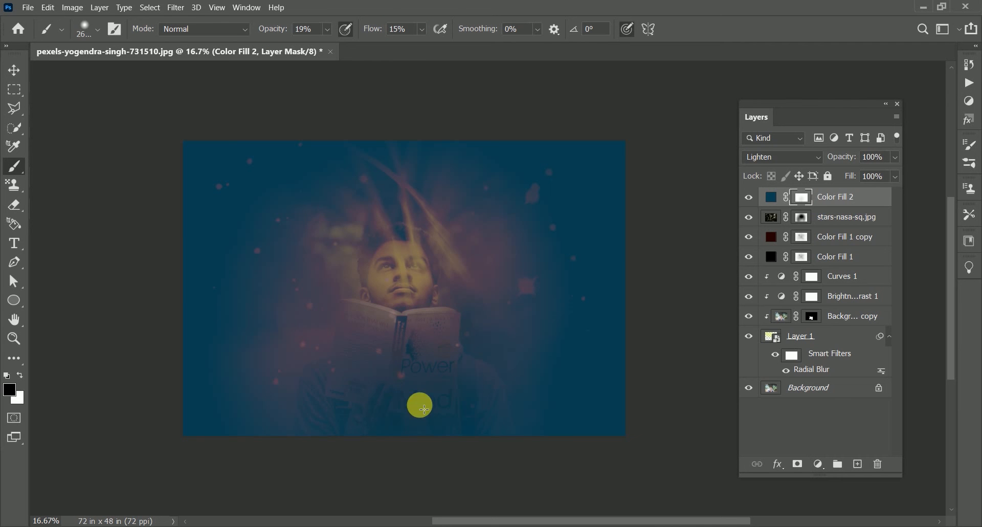
left_click(13, 70)
- Duplicate the masked Background copy layer to the top of the layer stack, outside the clipping group
left_click(839, 316)
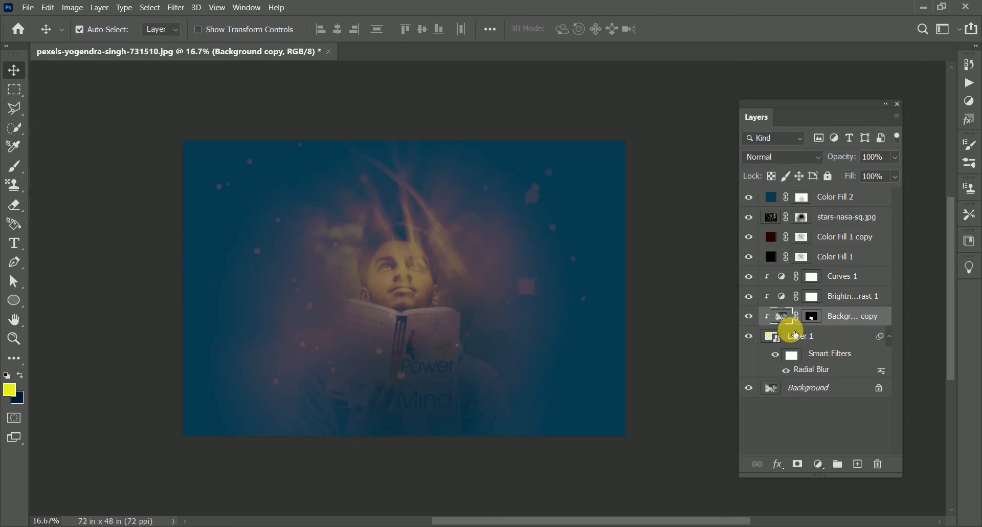
key("super")
key("super")
key("ctrl+alt+g")
key("ctrl+alt+g")
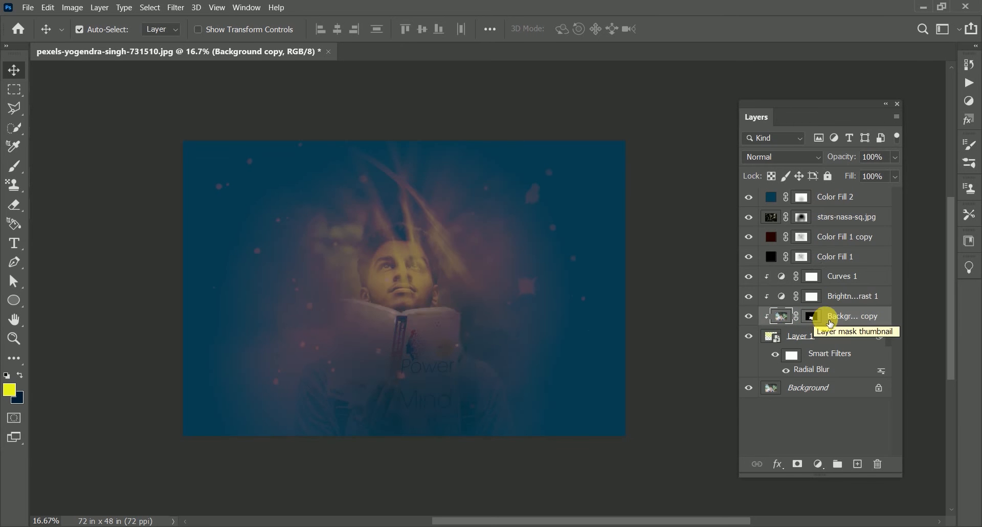
left_click_drag(830, 322, 829, 192)
- Try other blend modes, such as Color Burn, on the Background copy 2 layer
left_click(818, 464)
left_click(781, 166)
left_click(782, 158)
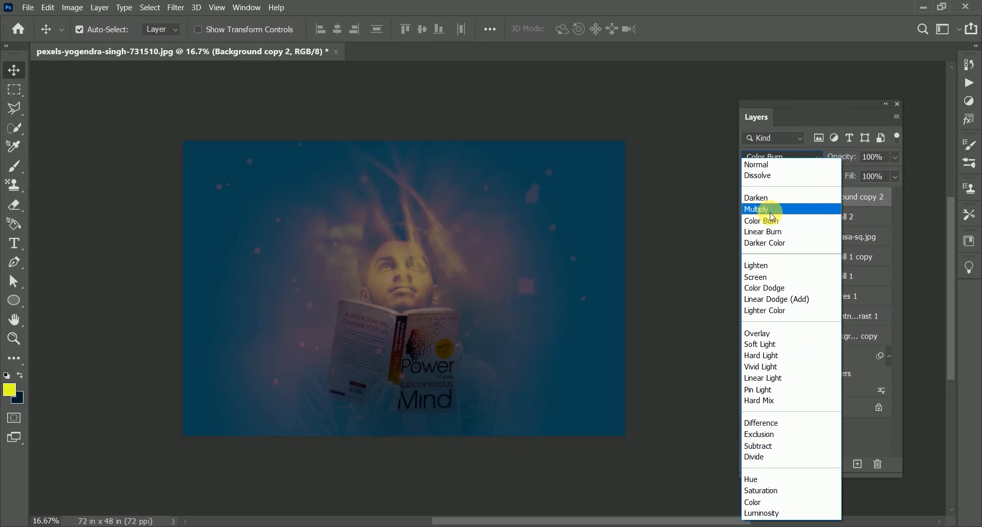
left_click(771, 265)
- Add a Brightness/Contrast adjustment with brightness 74 and contrast 55, clipped to Background copy 2
left_click(818, 463)
left_click(839, 281)
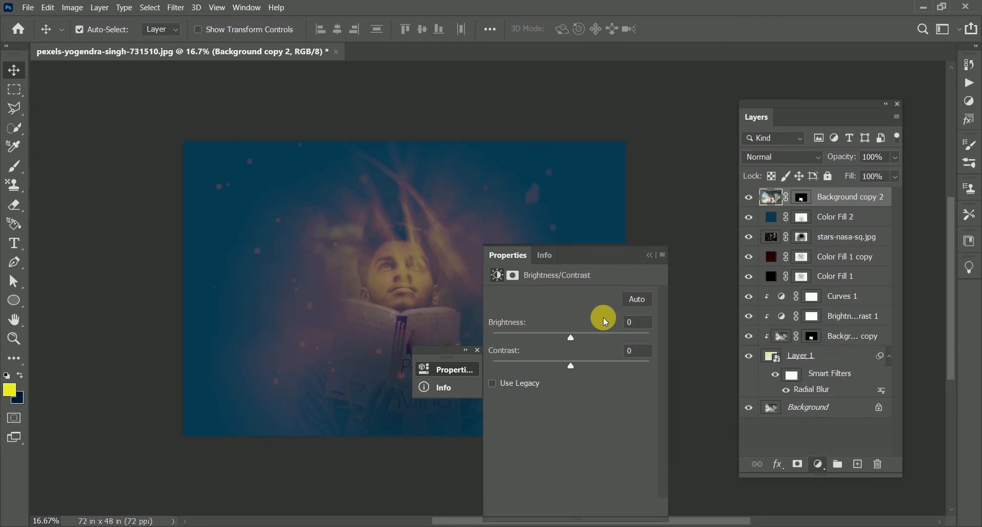
left_click_drag(588, 337, 592, 363)
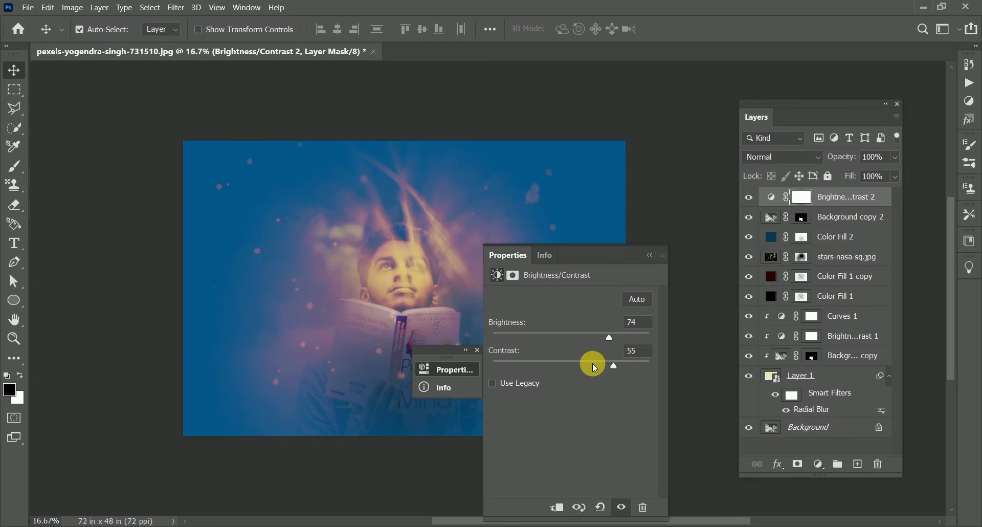
left_click(649, 254)
left_click(478, 349)
left_click(836, 207, "alt")
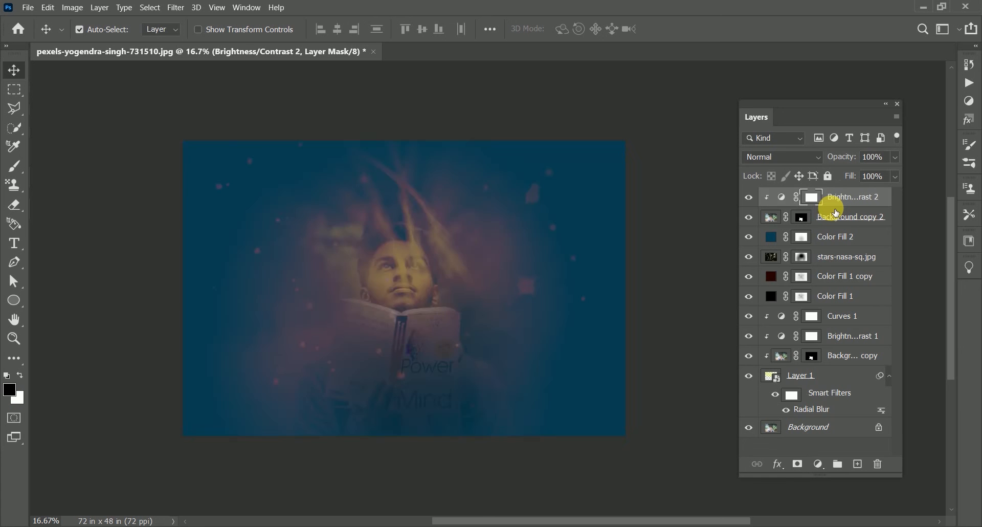
left_click(837, 209, "alt")
left_click(831, 209, "alt")
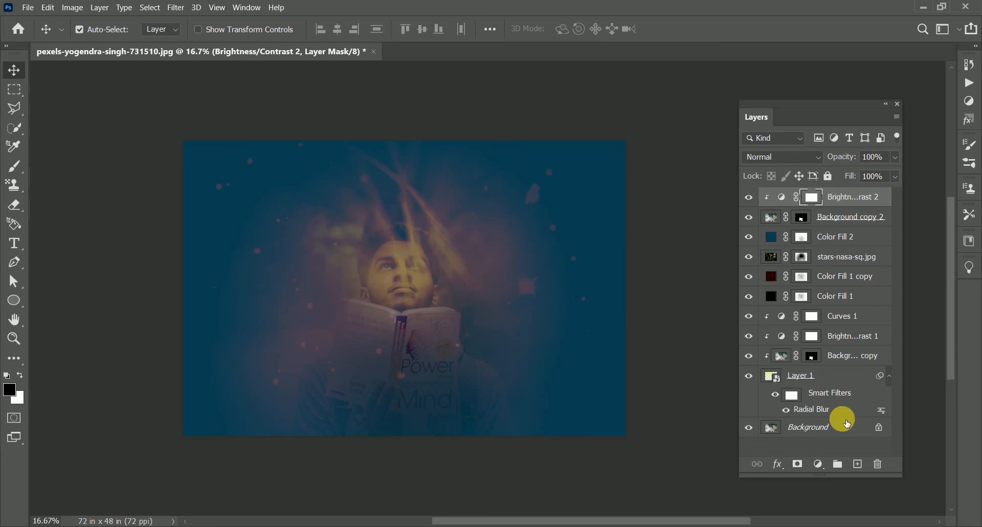
- Add a Levels adjustment clipped to Background copy 2, with white input level 140 and black output level 12
left_click(819, 463)
left_click(833, 280)
left_click_drag(638, 394, 583, 387)
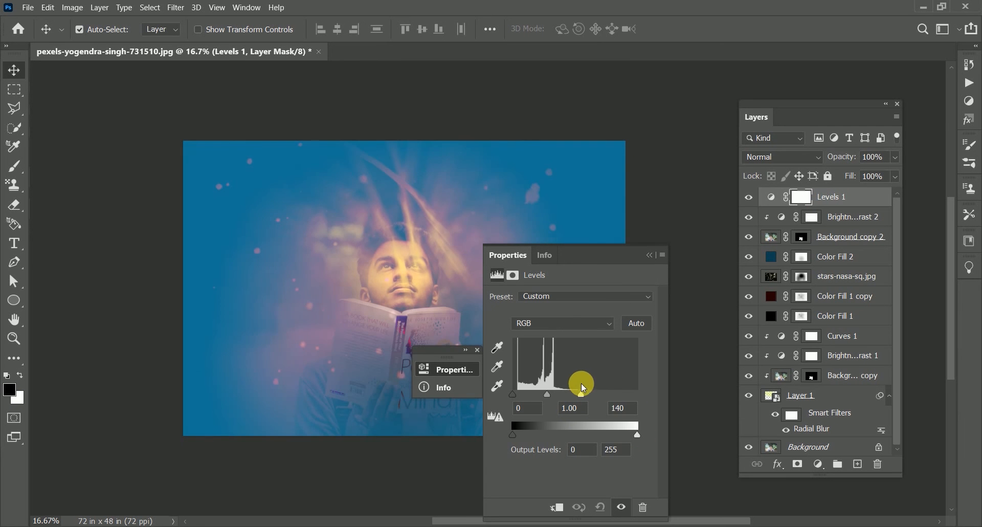
left_click(831, 211, "alt")
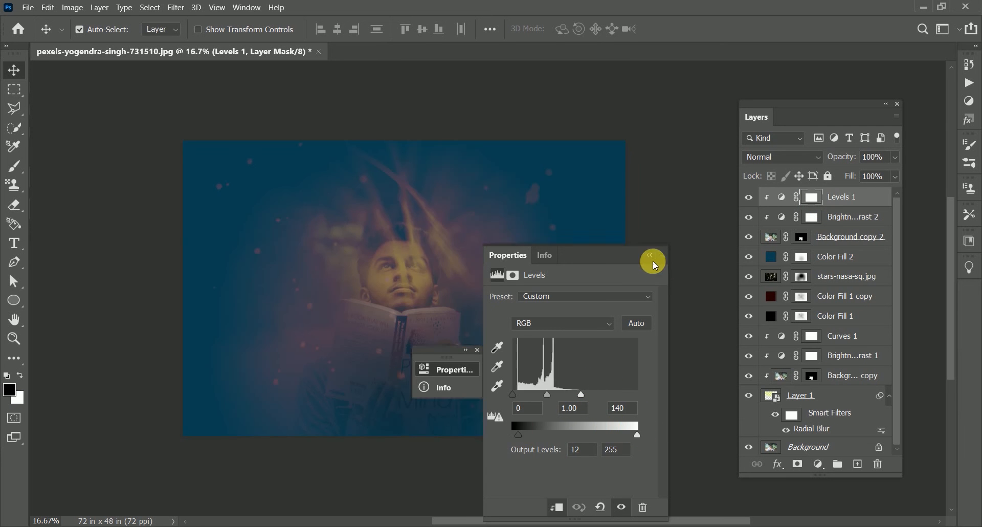
left_click(650, 255)
left_click(478, 349)
- Duplicate the Color Fill 2 layer to the top of the stack and recolor the copy bright yellow
left_click(837, 258)
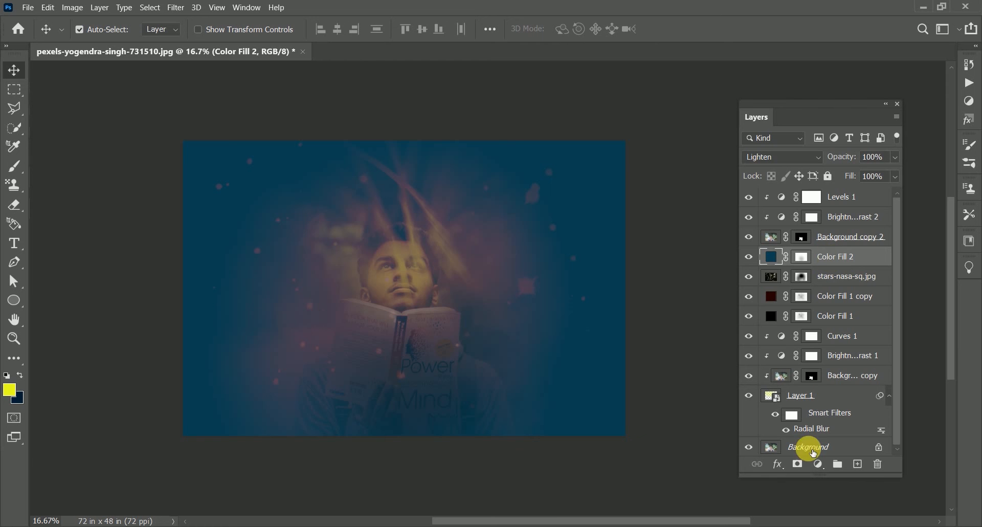
left_click_drag(847, 264, 829, 192)
left_click(791, 157)
left_click(773, 248)
double_click(771, 197)
left_click(496, 435)
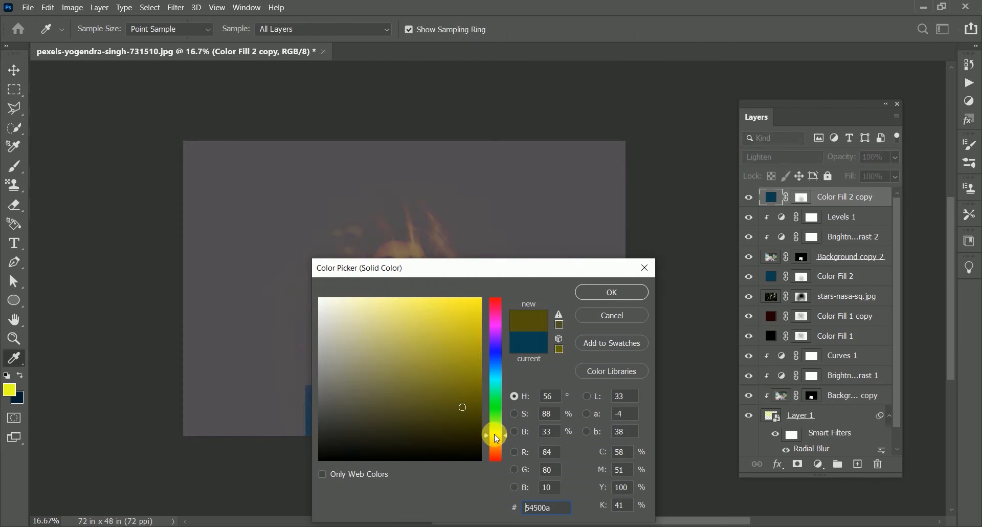
left_click_drag(477, 323, 504, 290)
left_click(611, 292)
- Set the yellow fill layer's blend mode to Subtract and its opacity to 67%
left_click(782, 157)
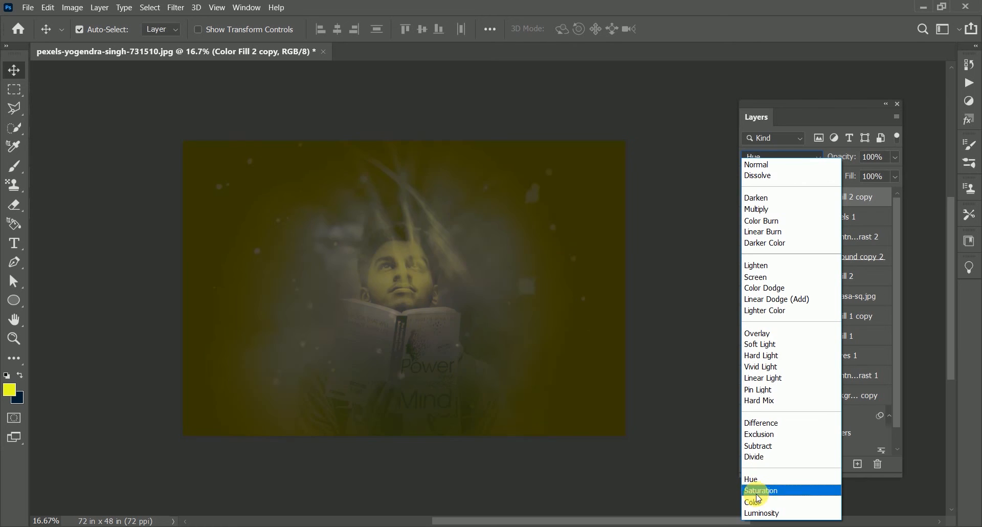
left_click(759, 446)
key("6")
key("7")
- Target the yellow fill layer's mask with the Brush and set the foreground color to black
left_click(803, 197)
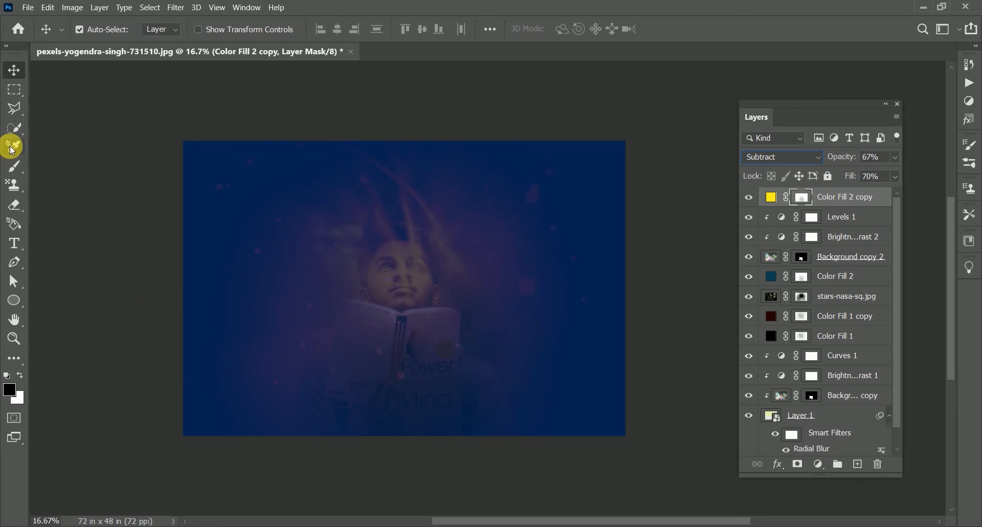
left_click(14, 165)
left_click(10, 390)
left_click_drag(323, 417, 529, 468)
left_click(612, 291)
right_click(280, 247, "alt")
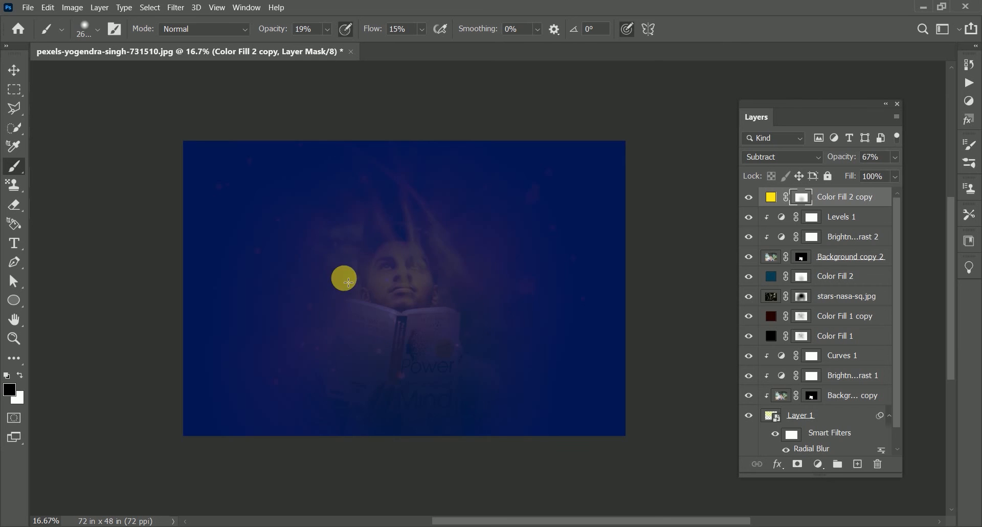
left_click(10, 390)
left_click(611, 291)
- Resize the soft brush and paint the yellow fill layer's mask over the man and book at 19% opacity and 15% flow
right_click(415, 301, "alt")
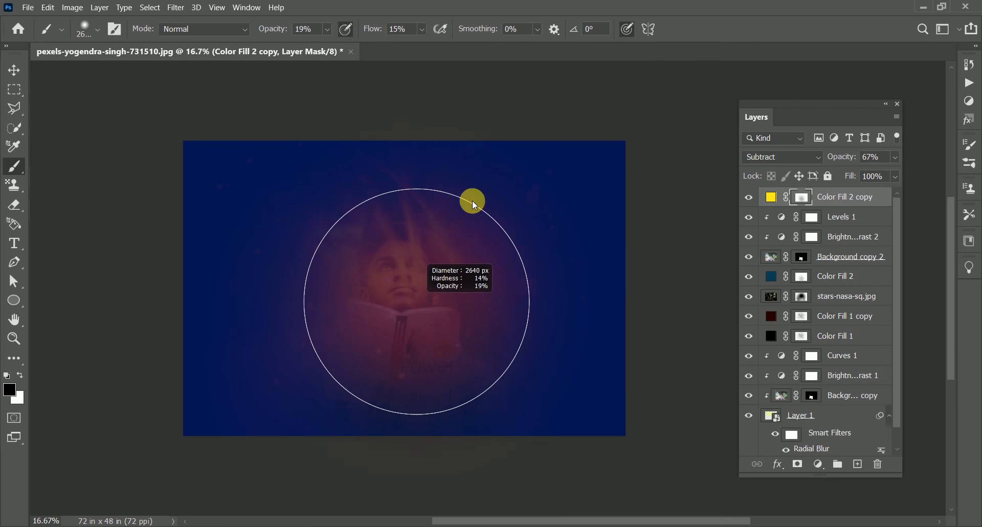
right_click(373, 220, "alt")
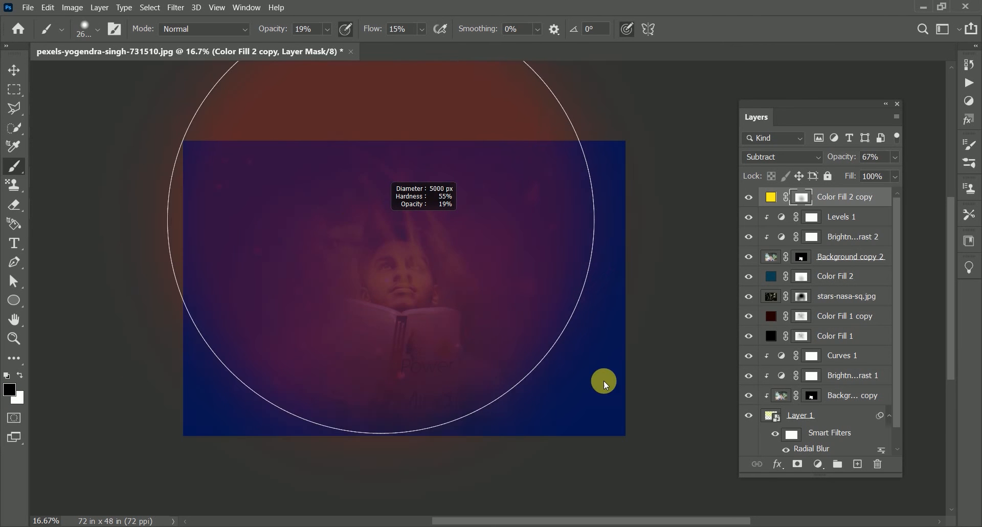
mouse_move(604, 381)
left_mouse_down()
mouse_move(571, 399)
mouse_move(491, 207)
mouse_move(304, 137)
mouse_move(525, 290)
left_mouse_up()
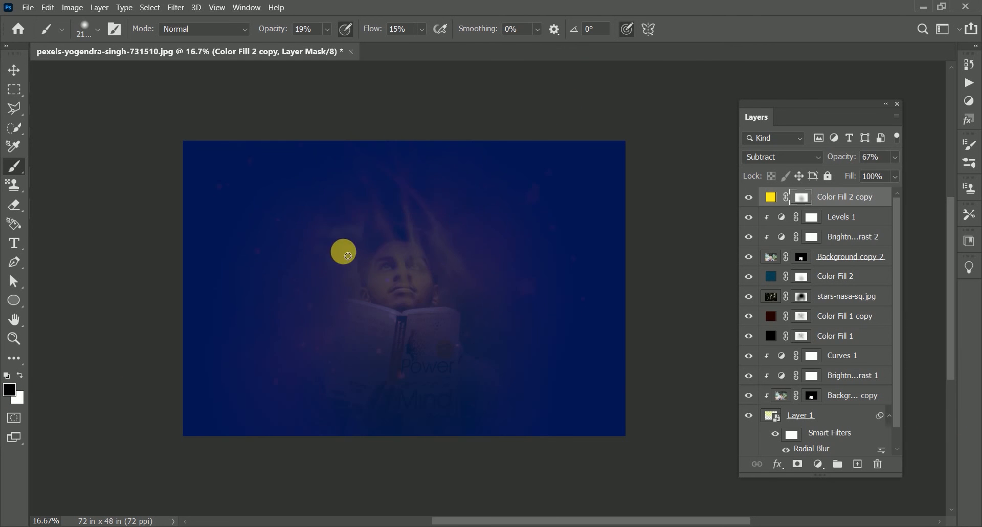
right_click(349, 256, "alt")
left_click(439, 392)
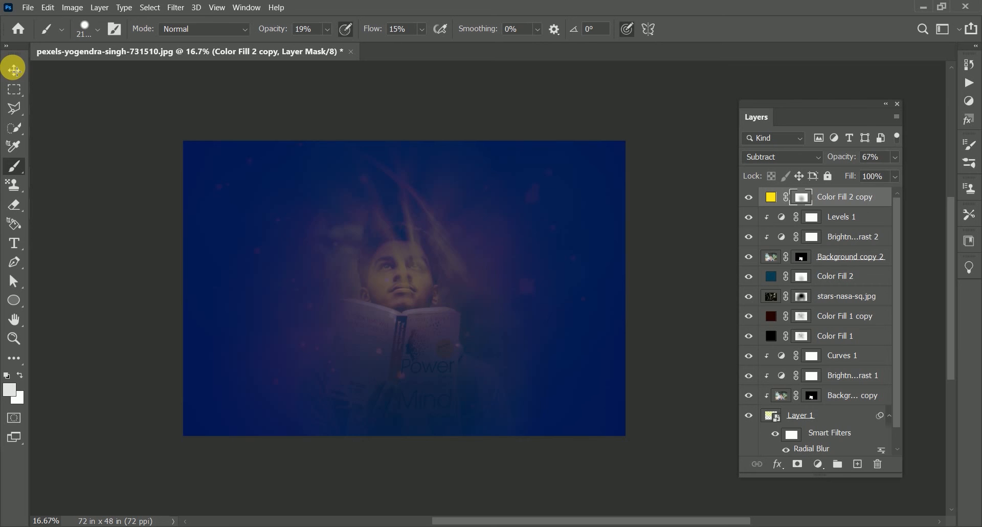
left_click(15, 73)
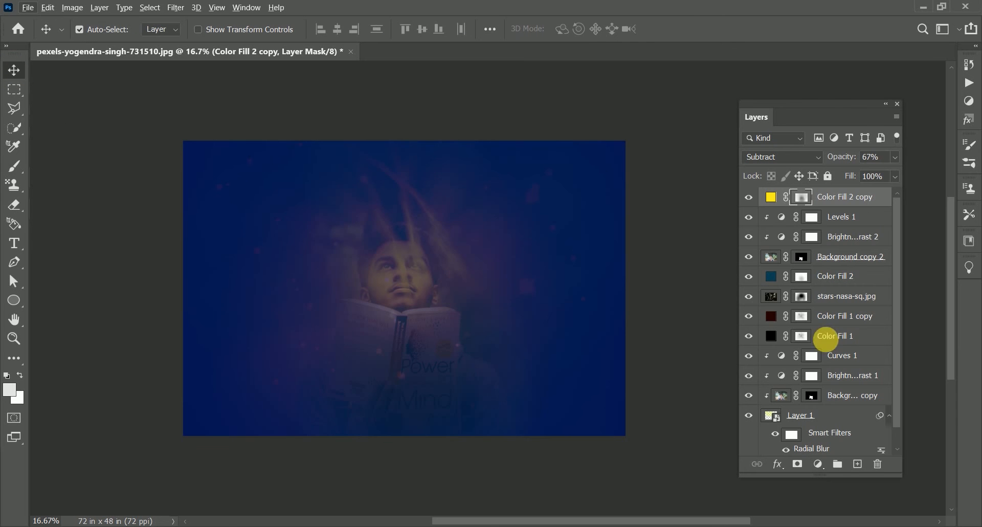
- Change the yellow fill layer's blend mode to Divide
left_click(772, 157)
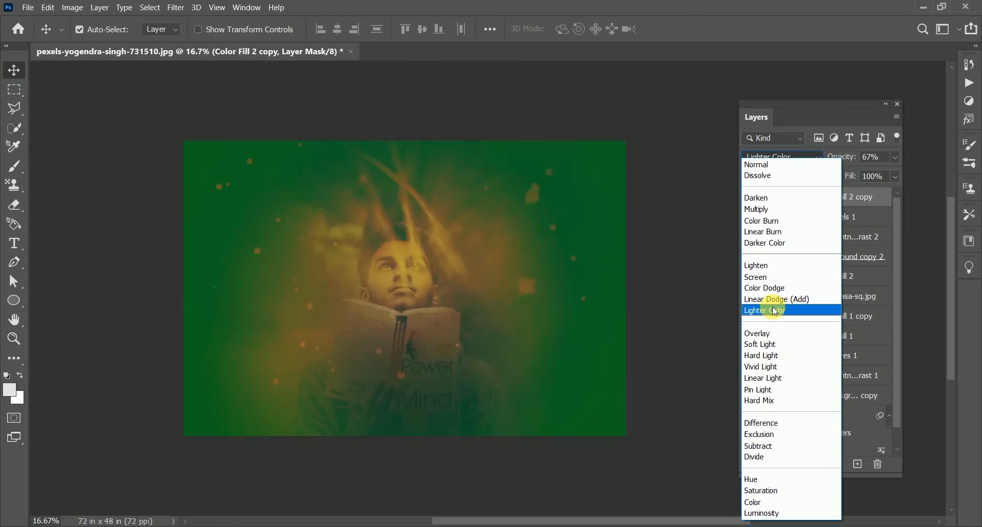
left_click(760, 457)
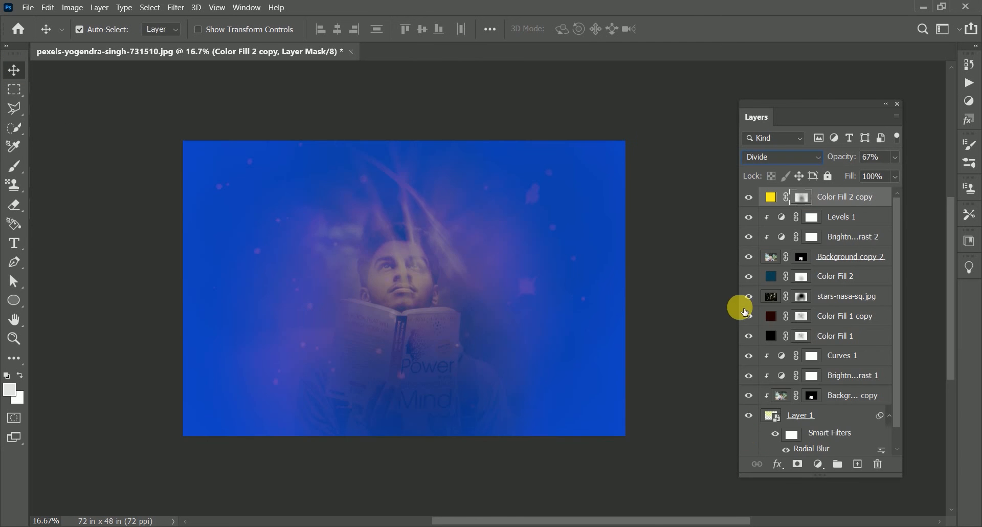
- Add a Color Balance adjustment clipped directly above Background copy 2 and adjust the midtones' Cyan-Red balance
left_click(839, 256)
left_click(818, 464)
left_click(815, 351)
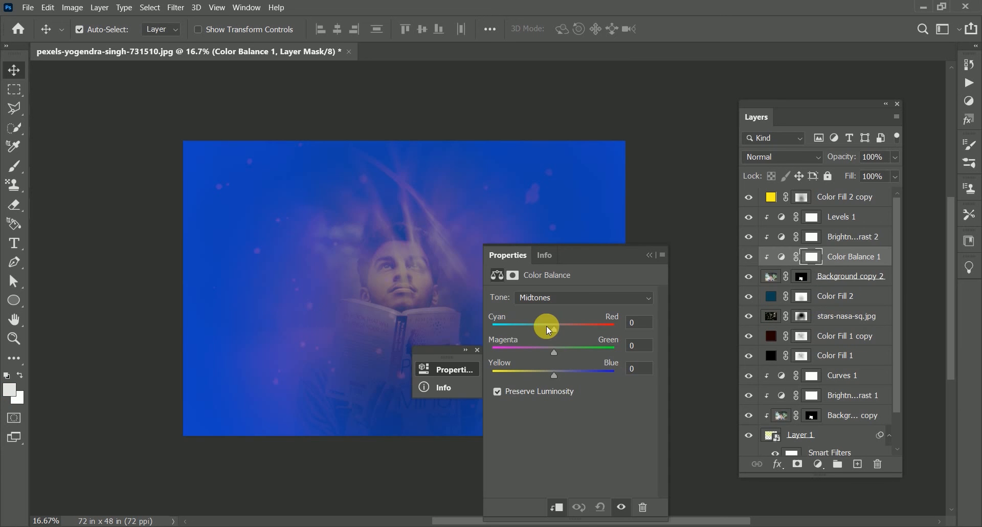
left_click_drag(520, 327, 588, 318)
left_click(649, 255)
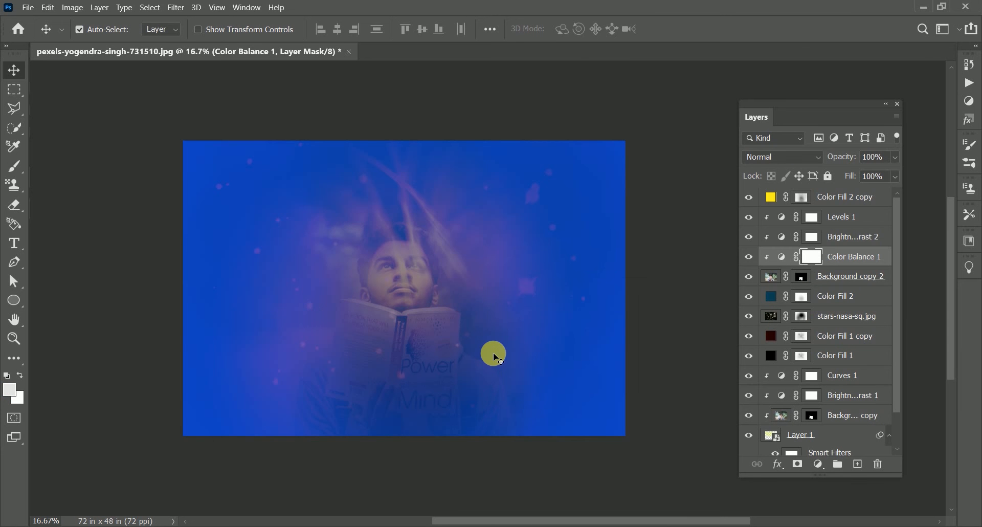